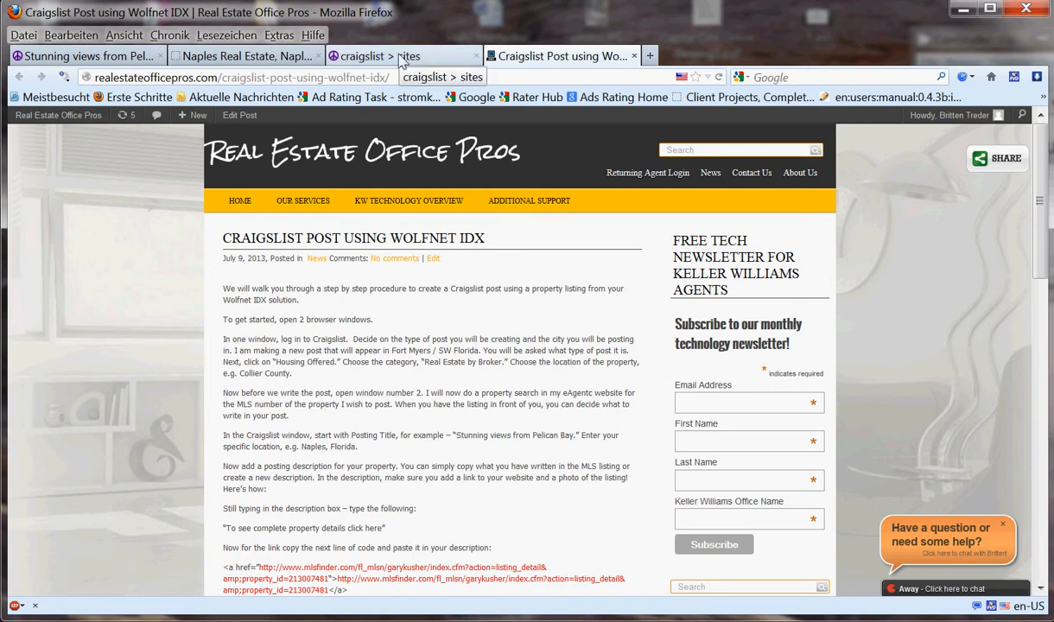
- Open the ft myers / SW florida classifieds from the Florida section of the craigslist cities list
click(402, 59)
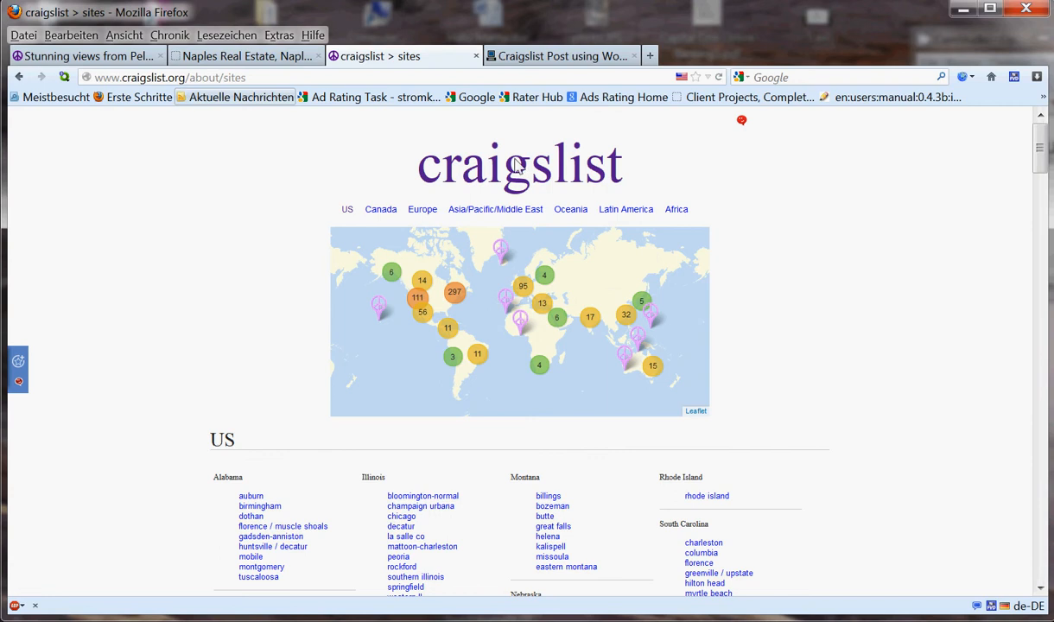
drag(1041, 155, 1032, 300)
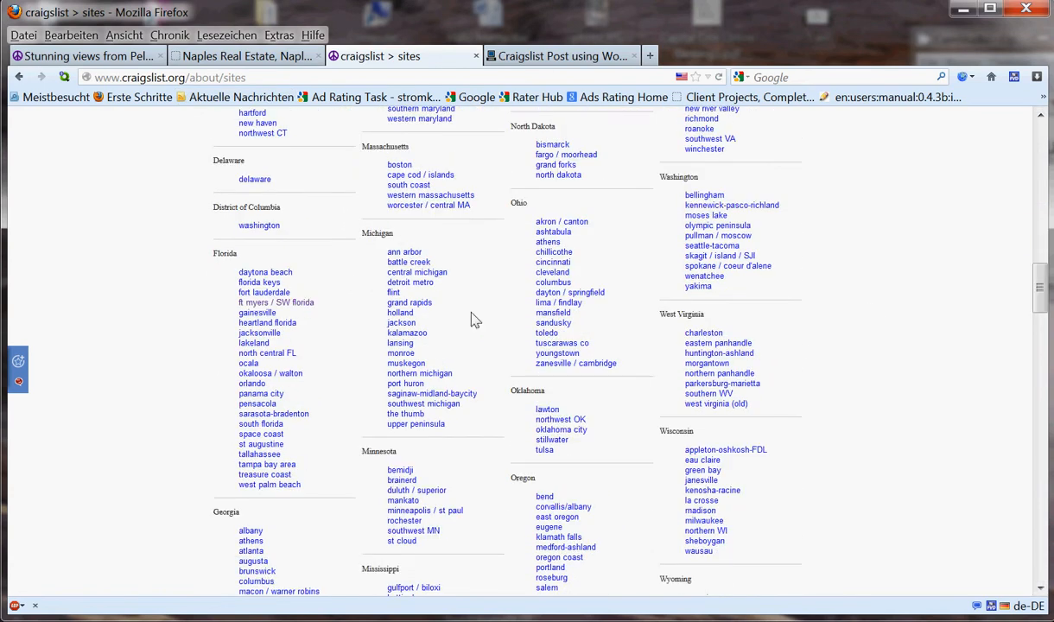
click(263, 304)
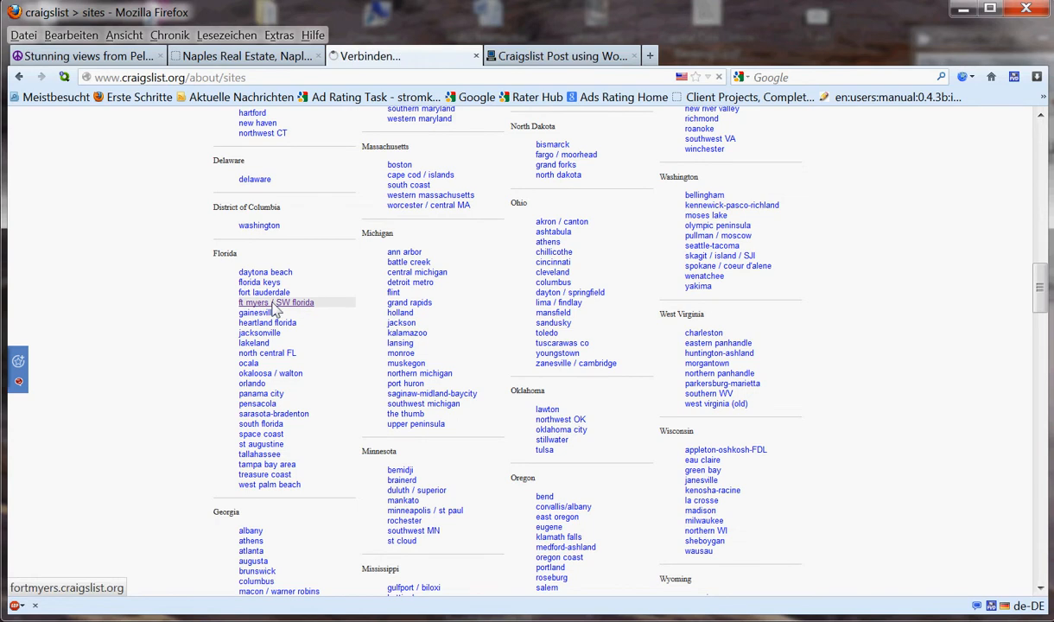
scroll(680, 197, down, 1)
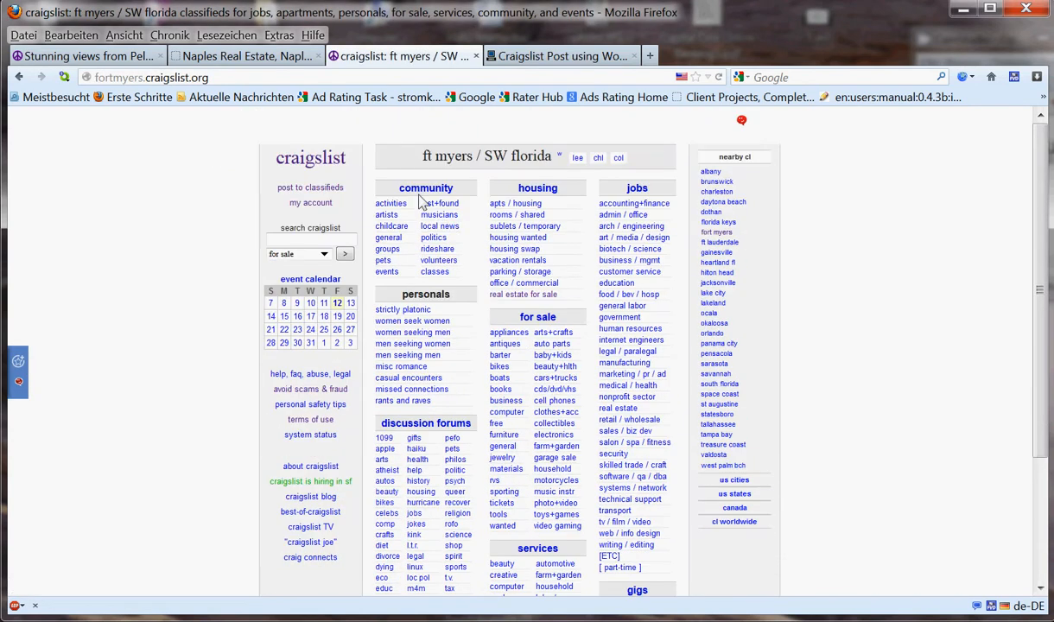
- Start a housing offered › real estate - by broker posting for collier county
click(309, 188)
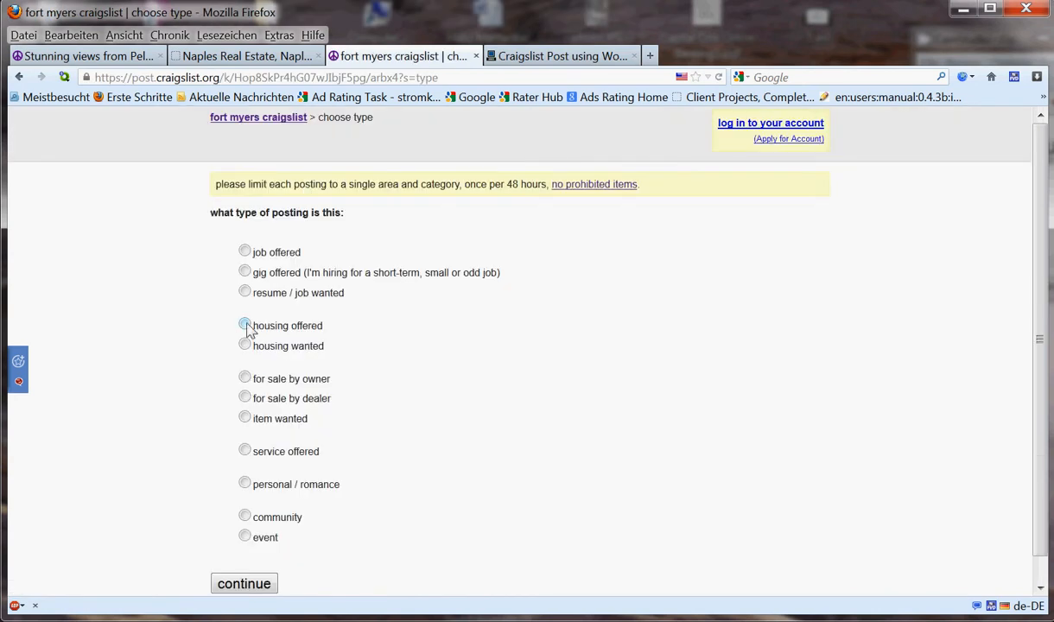
click(245, 326)
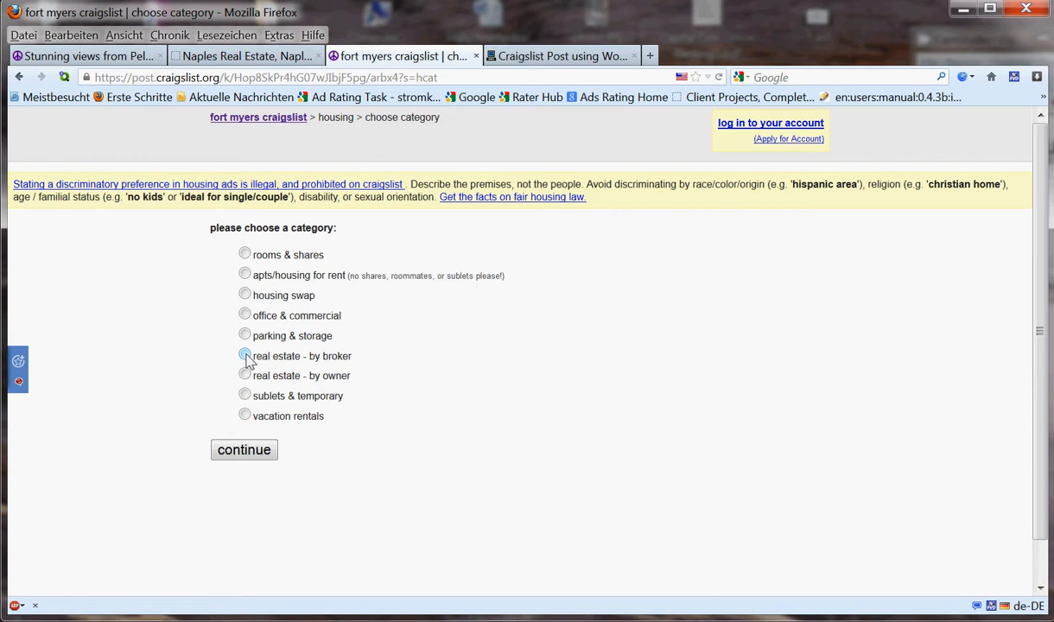
click(245, 356)
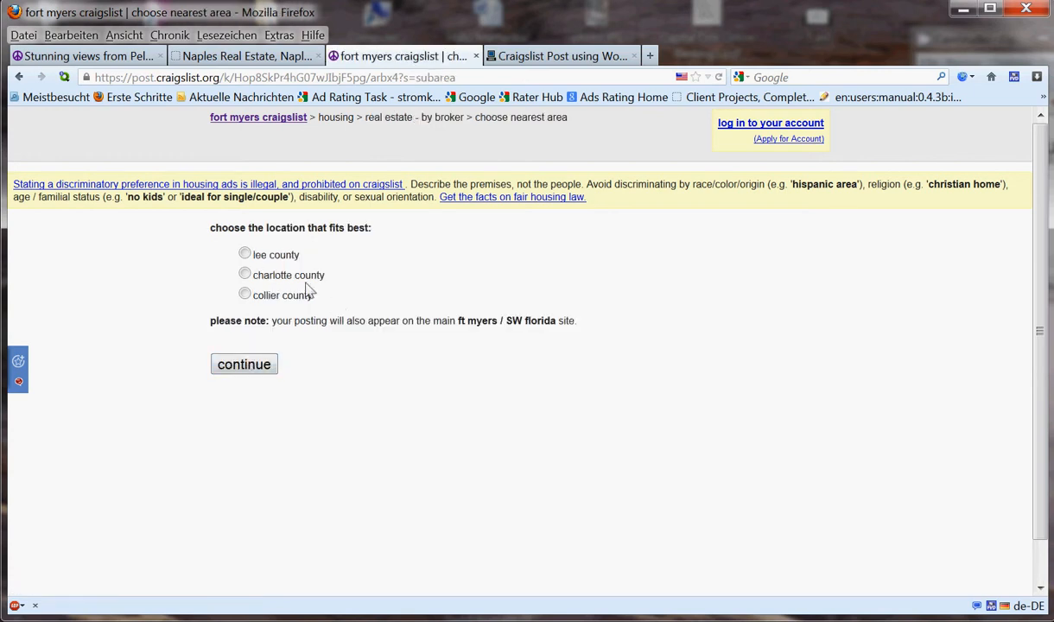
click(244, 295)
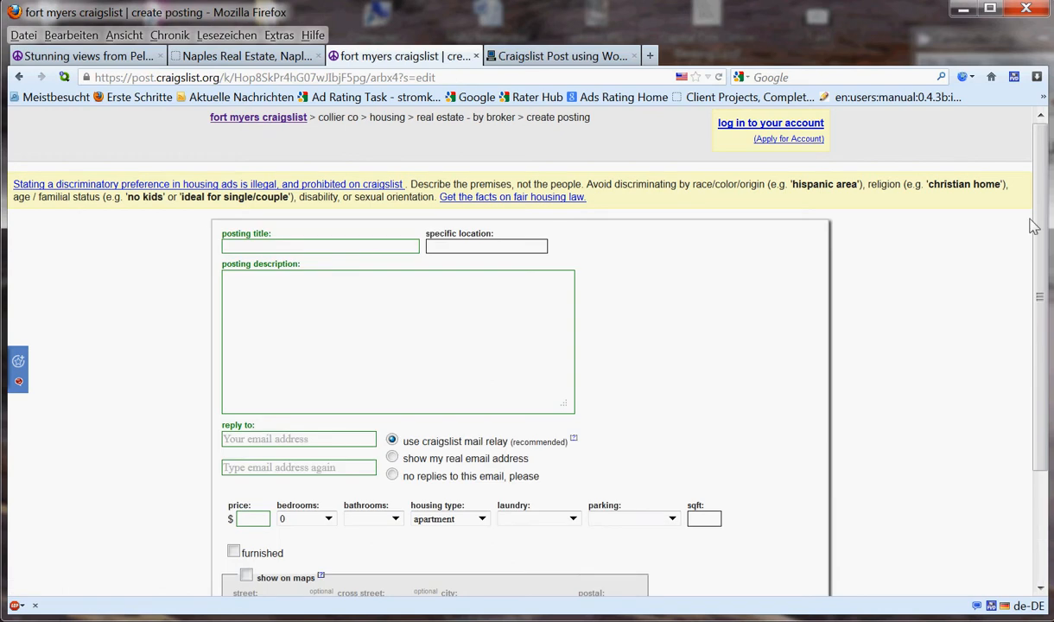
- Skim the 'Stunning views from Pelican Bay' listing, then bring up the napleshomesource.com brokerage site
scroll(1039, 230, down, 1)
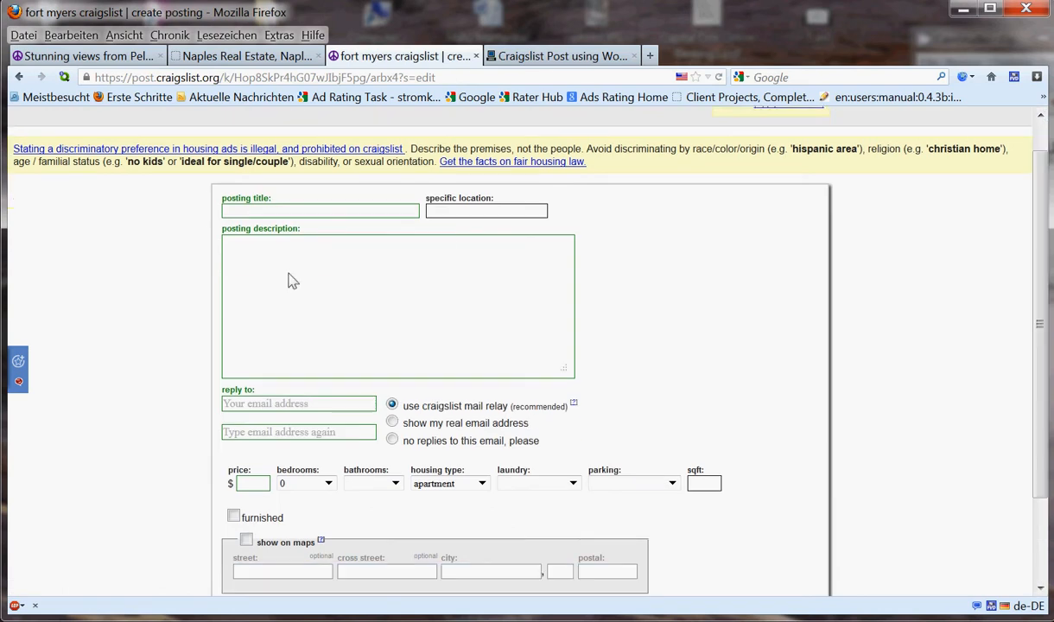
click(80, 62)
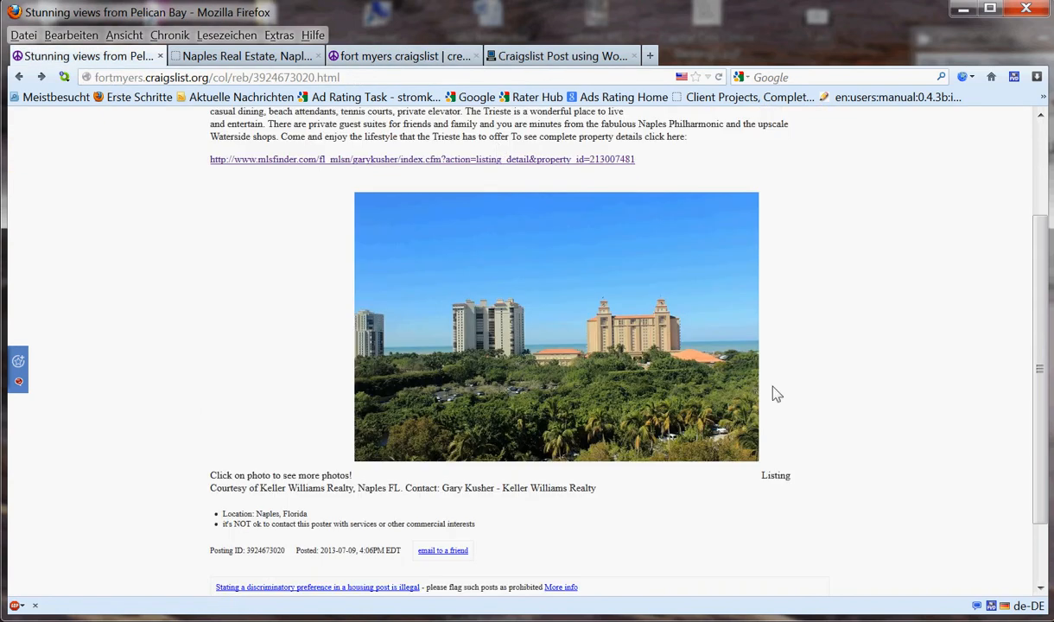
scroll(1043, 251, up, 1)
scroll(1043, 251, up, 3)
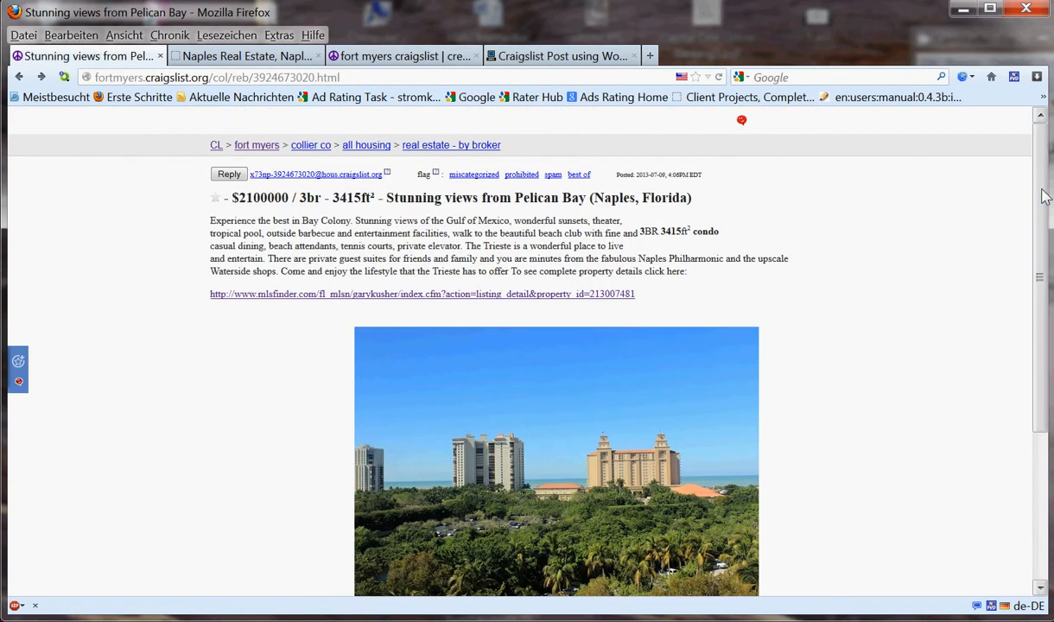
scroll(1001, 244, down, 2)
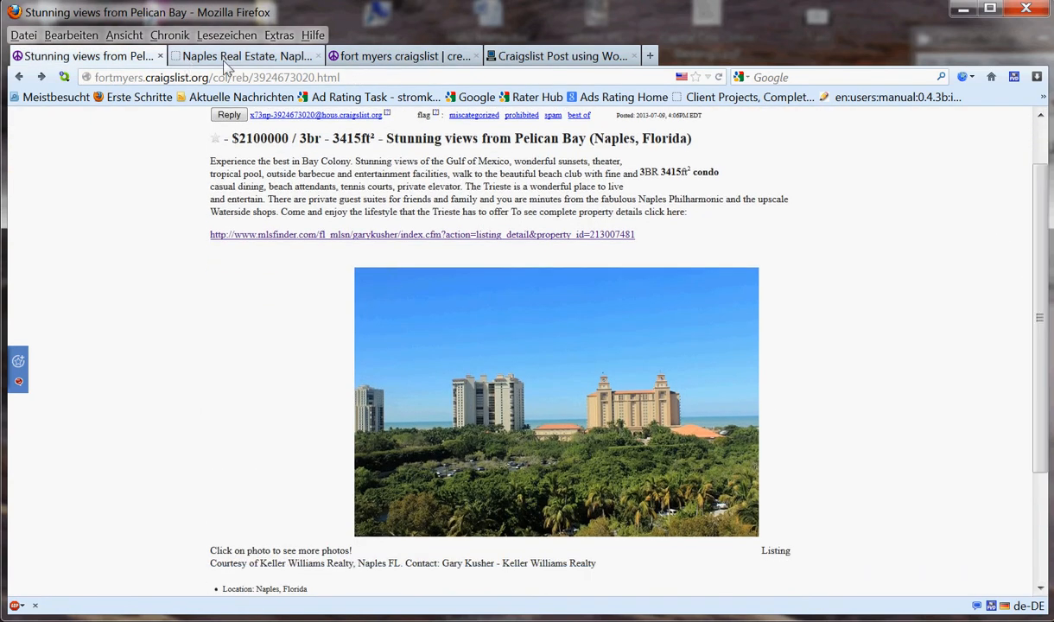
click(419, 59)
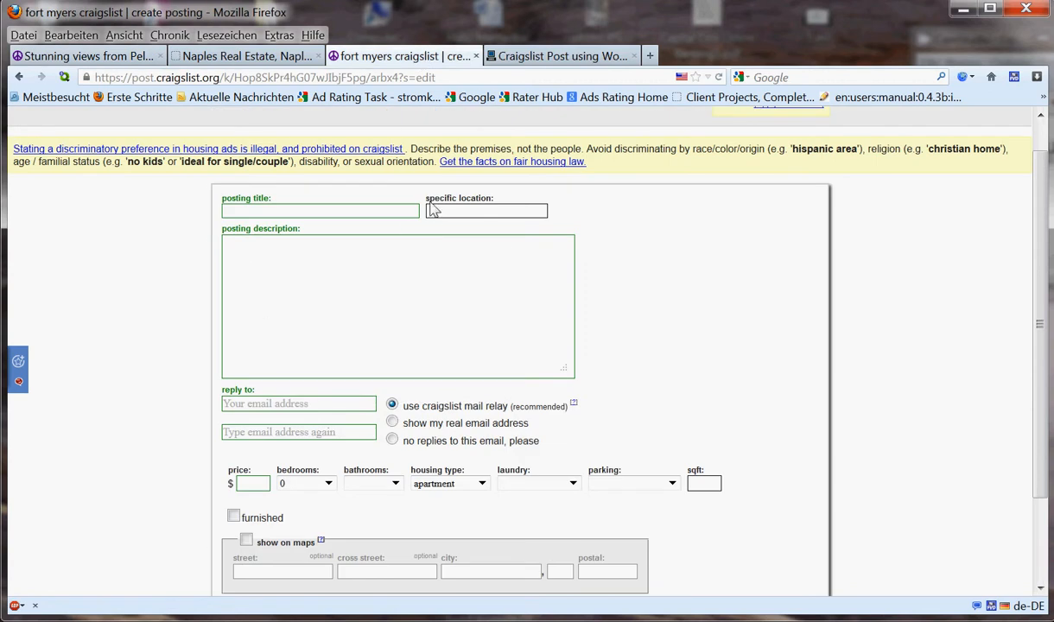
click(262, 62)
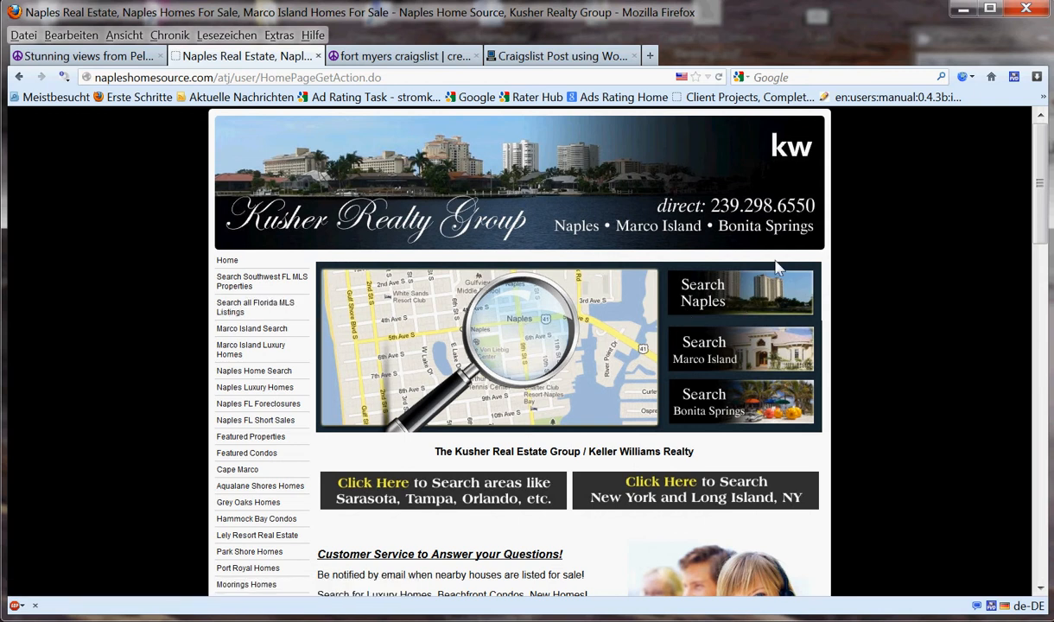
- Run a Naples Quick Search for listing number 213015462
click(739, 298)
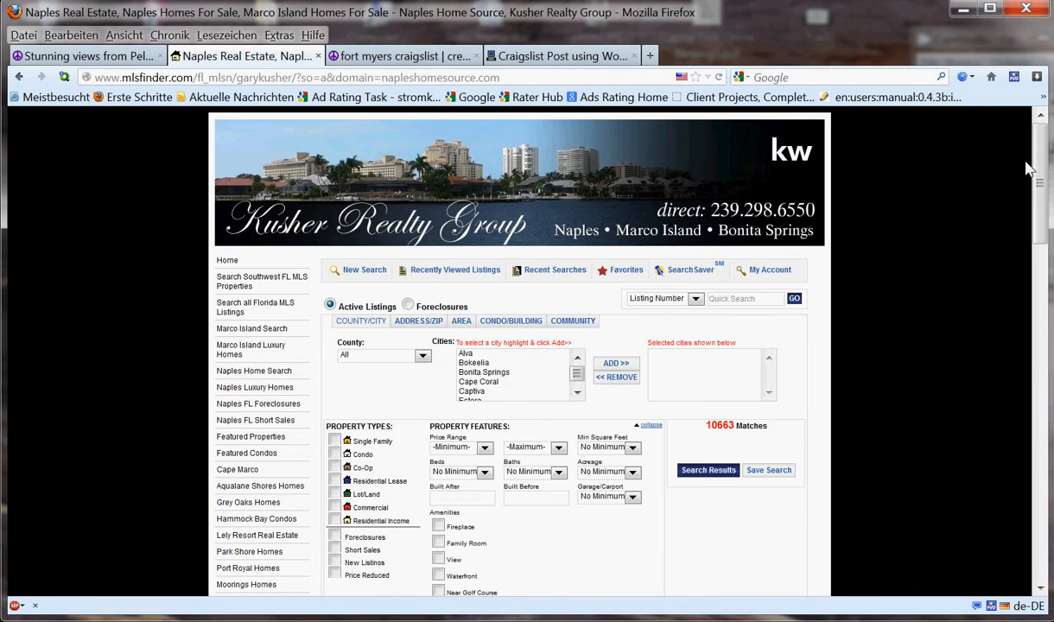
scroll(1028, 169, down, 1)
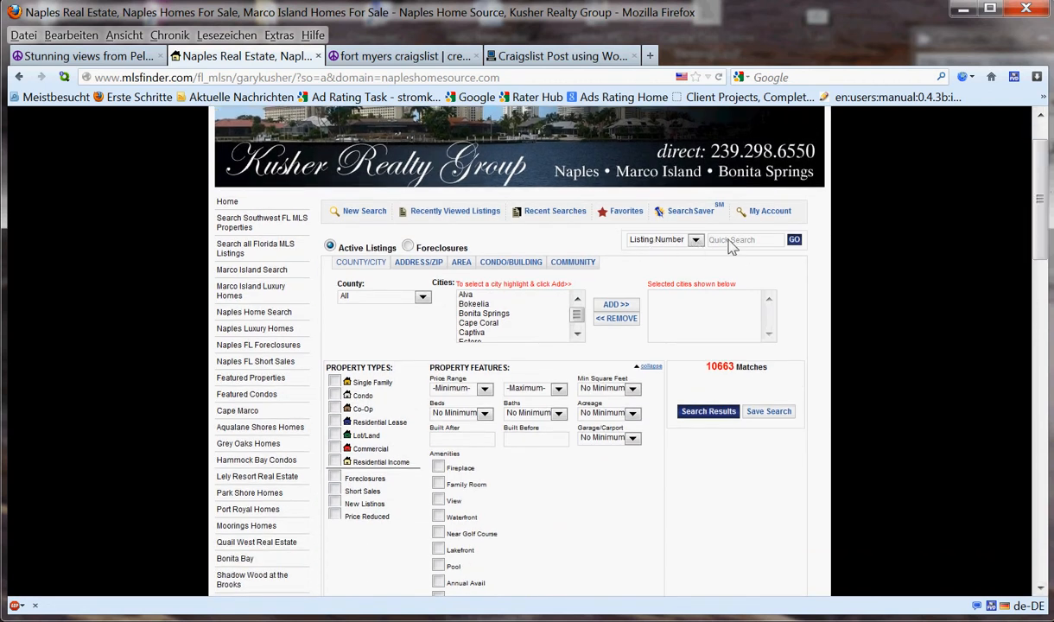
right_click(730, 246)
click(750, 302)
click(794, 241)
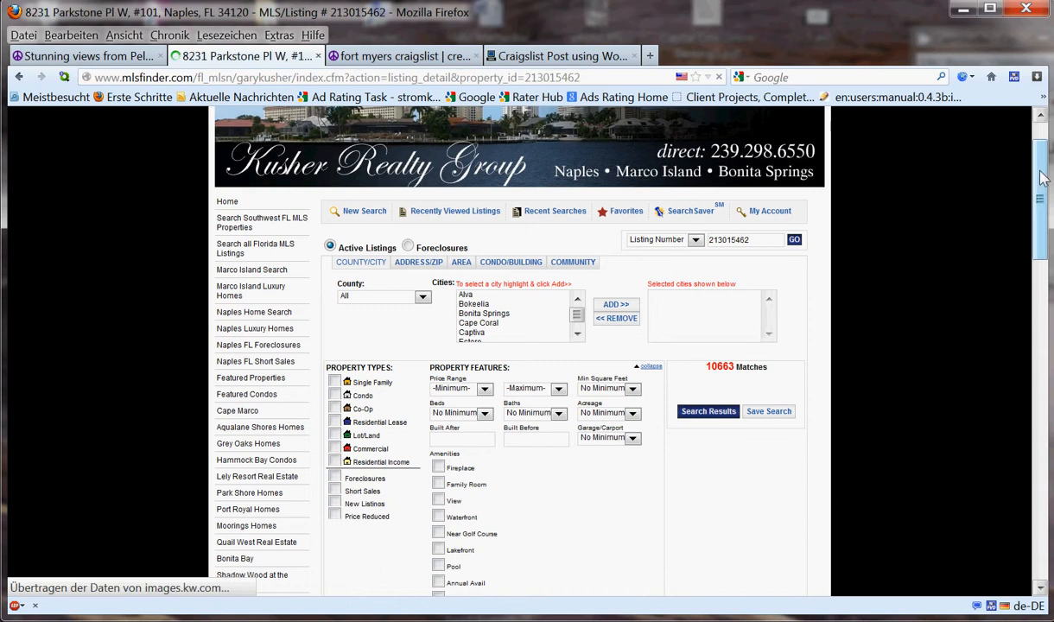
- Look over listing 213015462's photos, then return to the Craigslist posting title field
drag(1041, 177, 1041, 257)
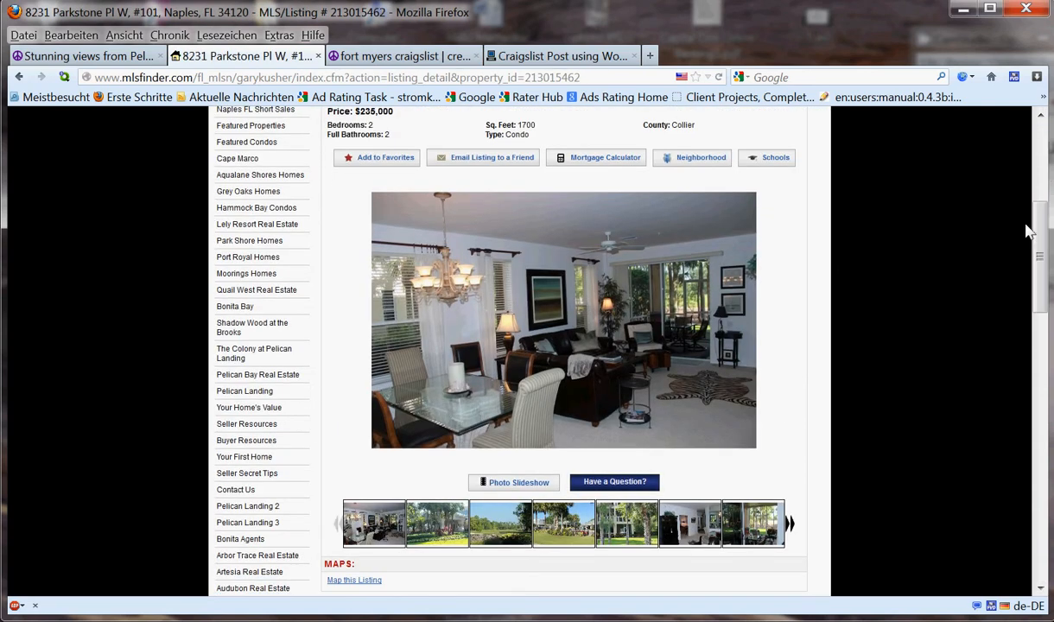
drag(1041, 228, 1040, 241)
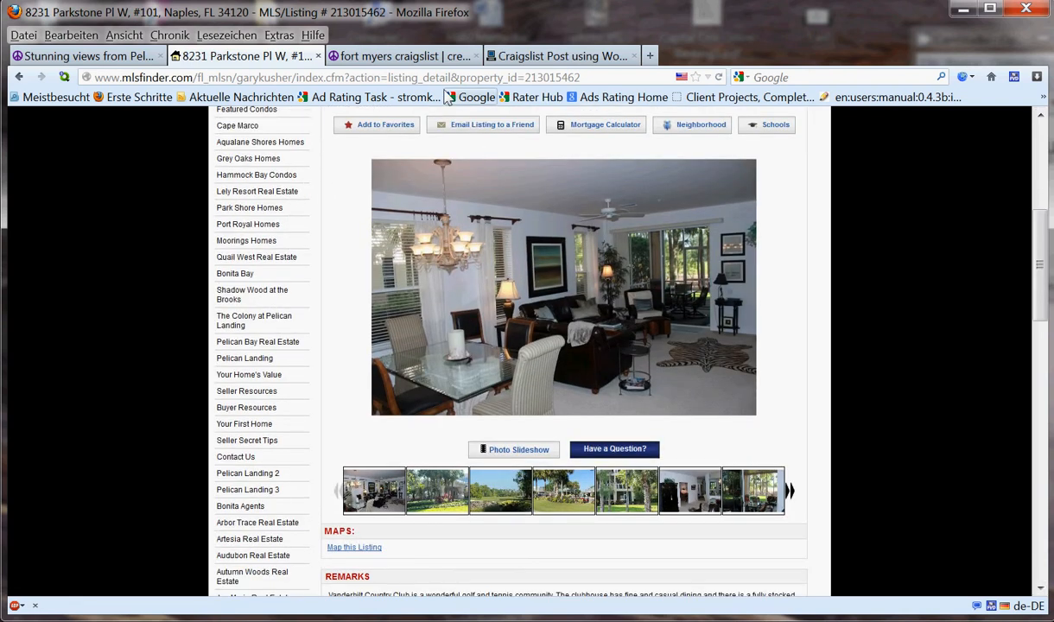
click(391, 56)
click(273, 216)
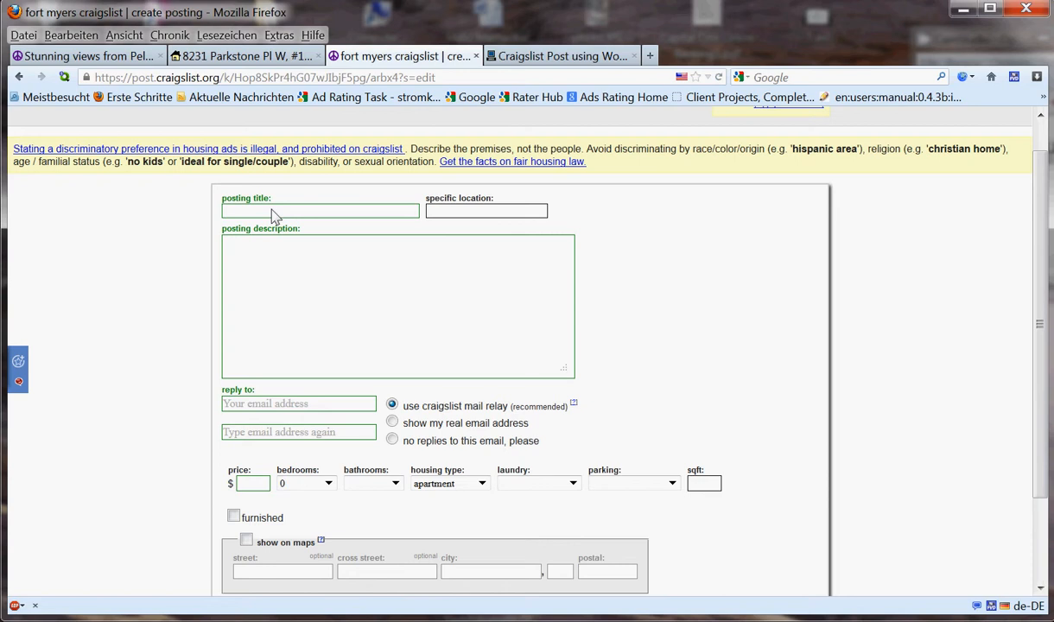
- Title the posting 'Fabulous Home for Sale in Vanderbilt Country Club' with location Naples, FL
text(Fabulo)
click(1052, 86)
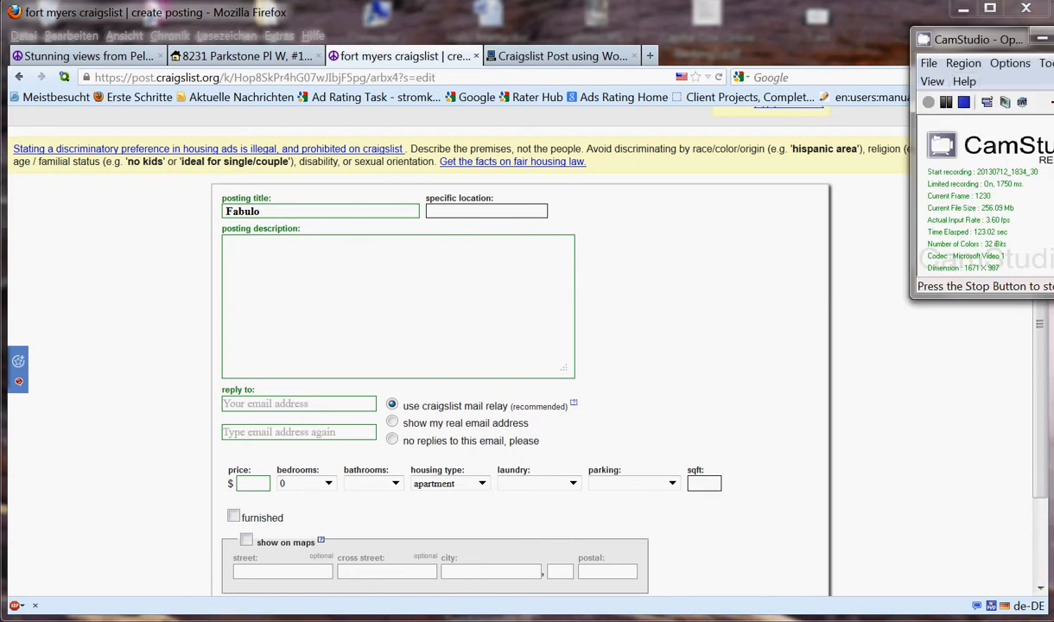
click(946, 102)
click(930, 104)
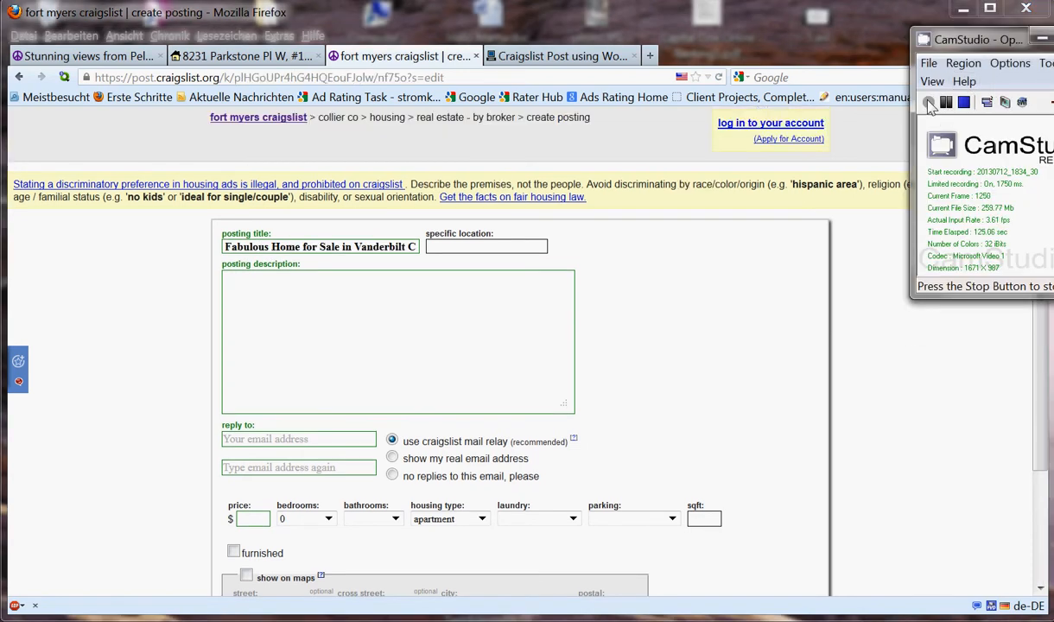
click(413, 250)
text(ount)
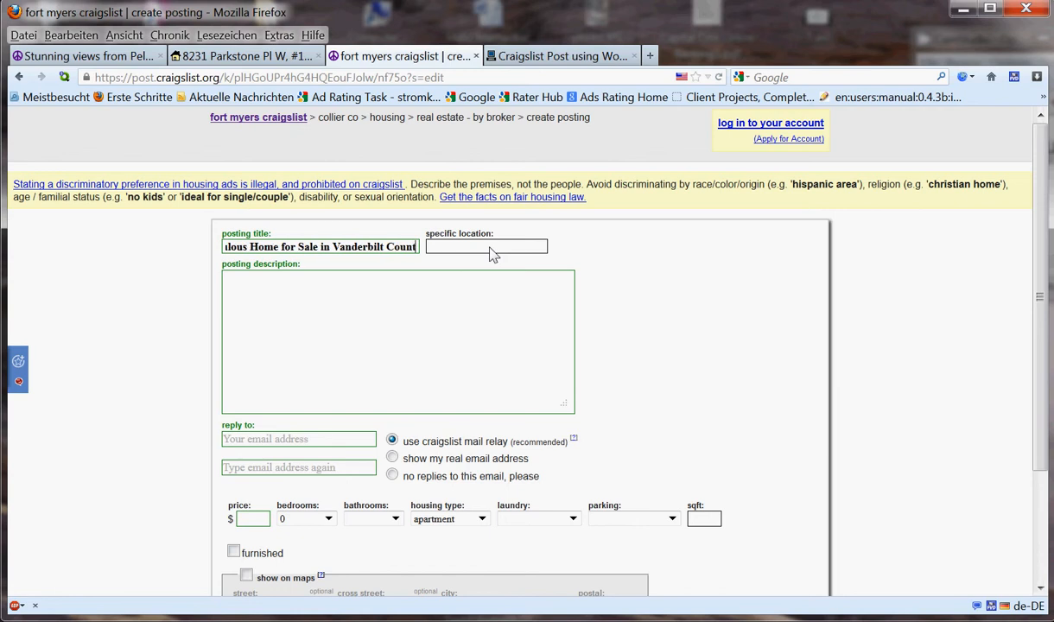
text(ry Club)
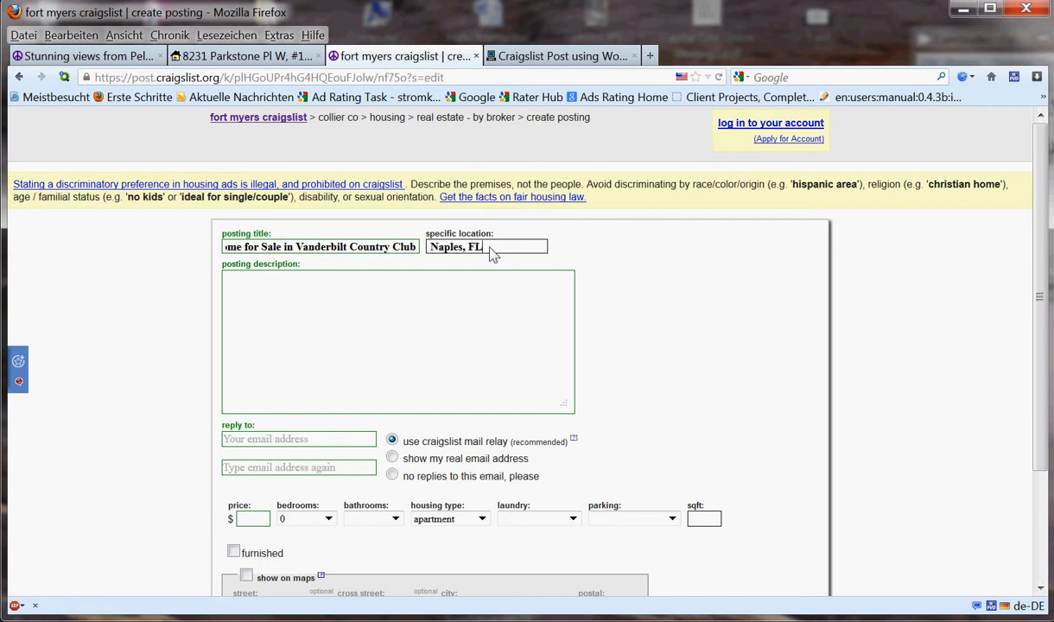
click(349, 275)
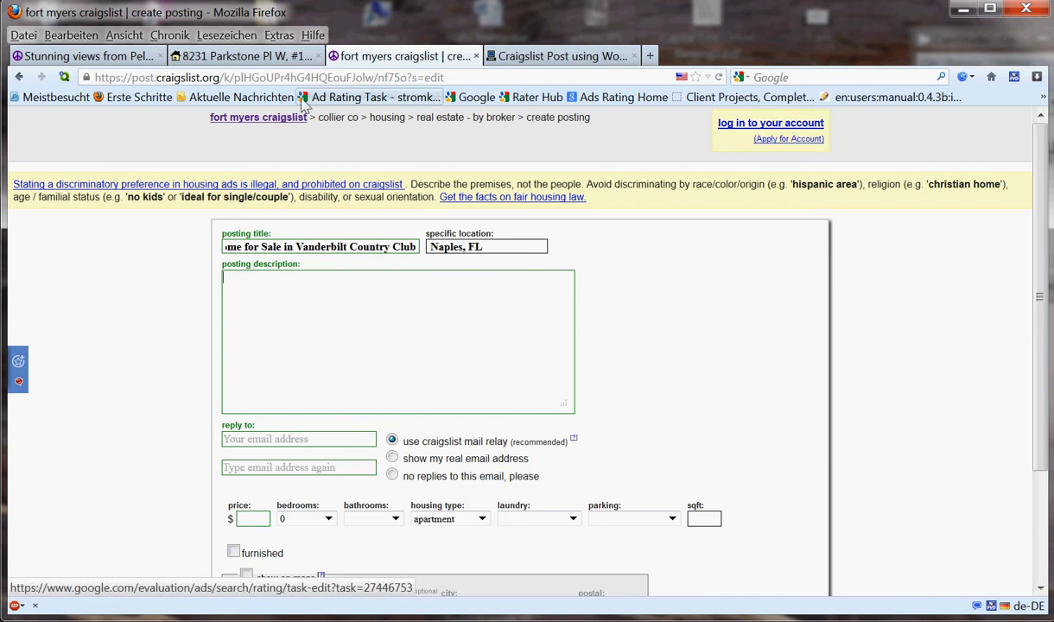
click(244, 55)
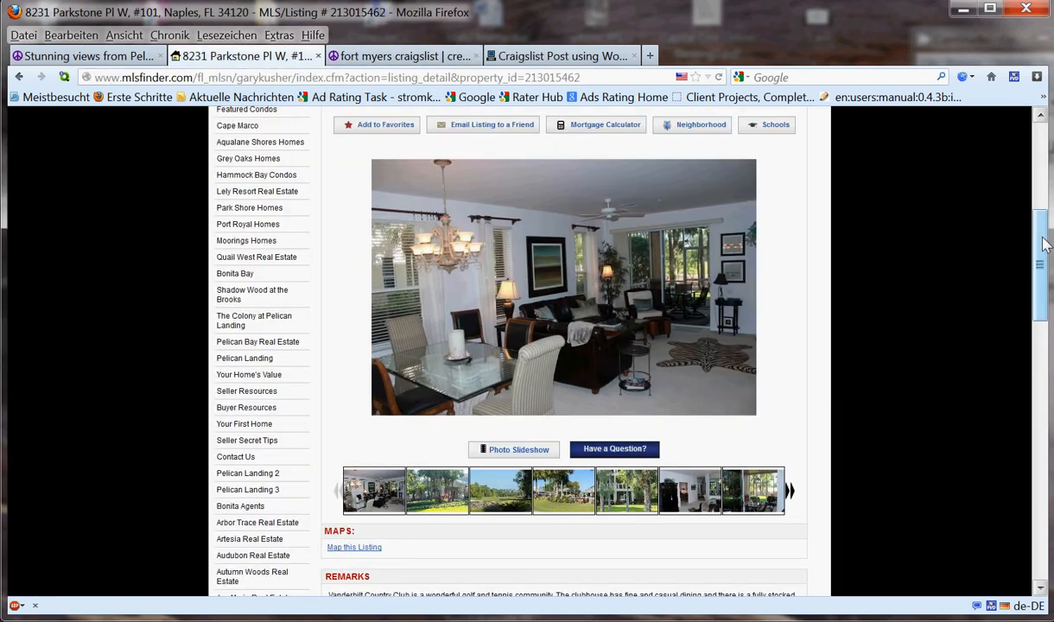
- Copy listing 213015462's Vanderbilt Country Club Remarks text for the Craigslist description
drag(1040, 234, 1037, 307)
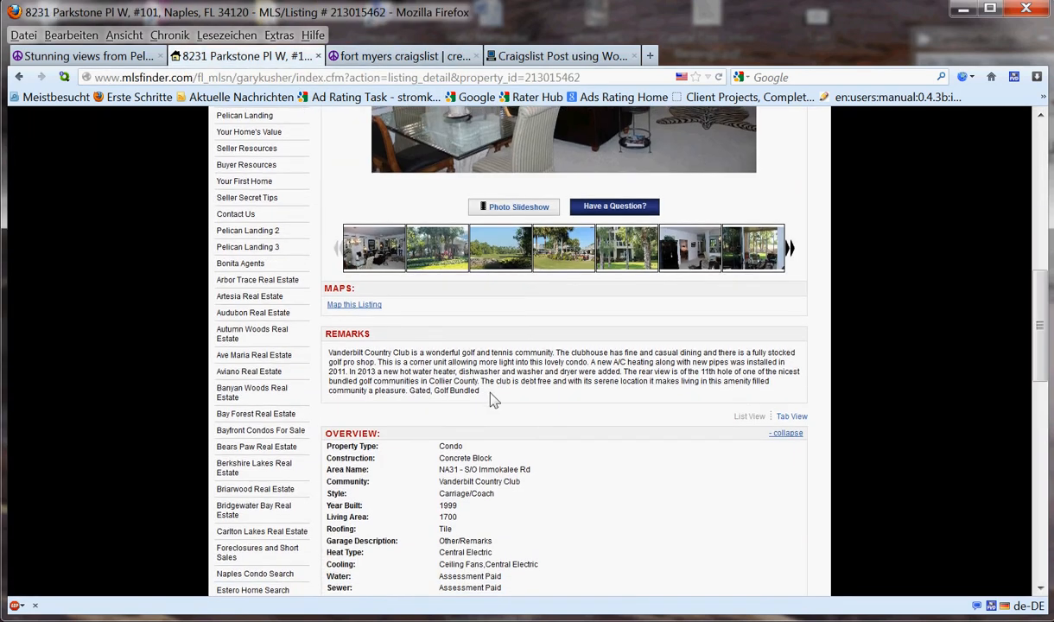
drag(482, 391, 331, 358)
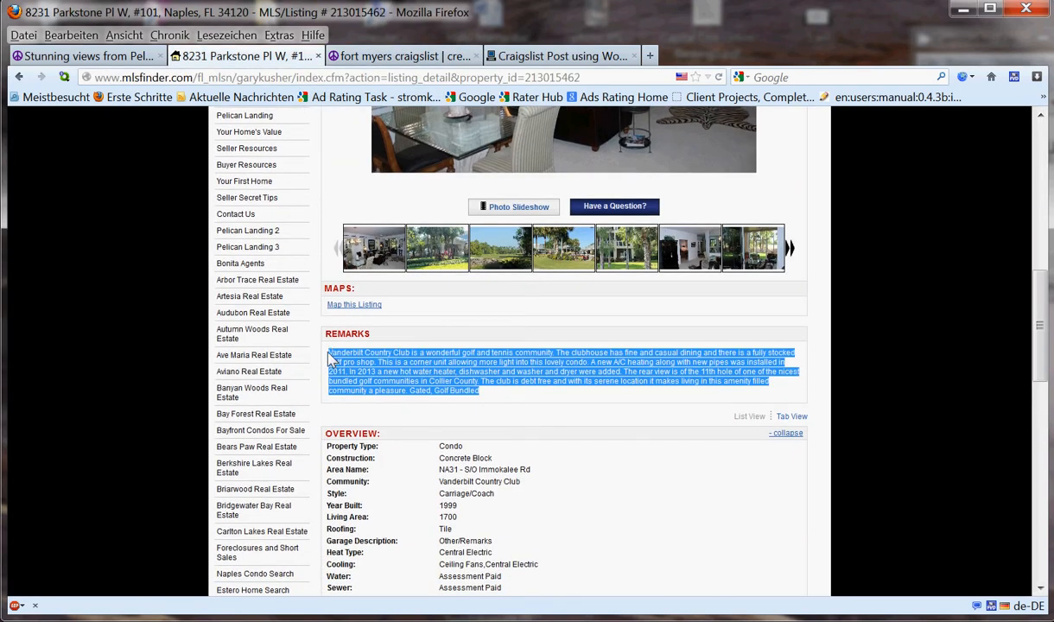
right_click(368, 378)
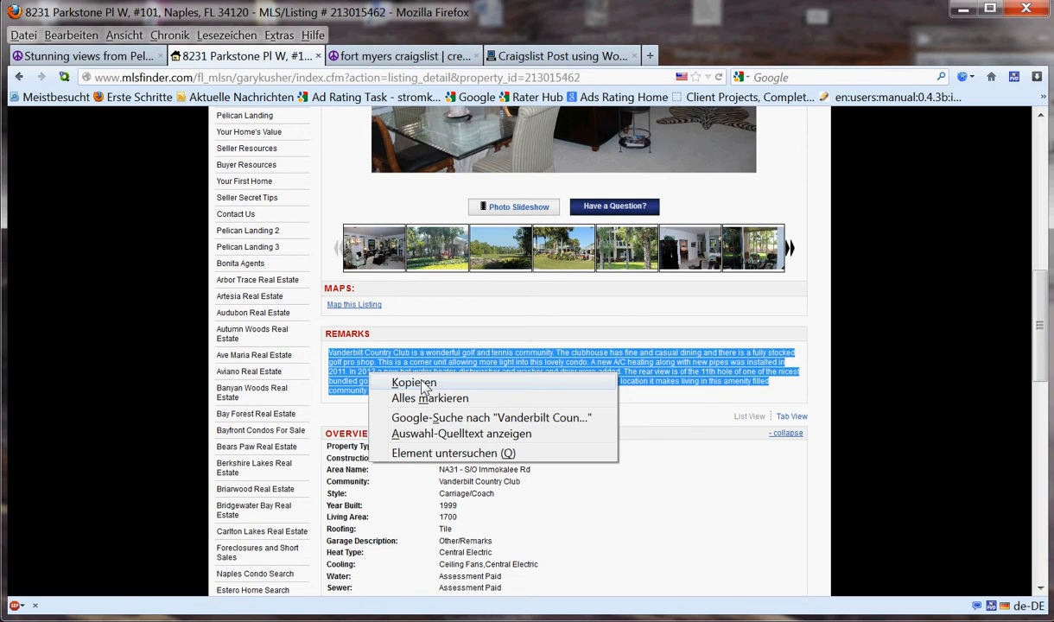
click(422, 389)
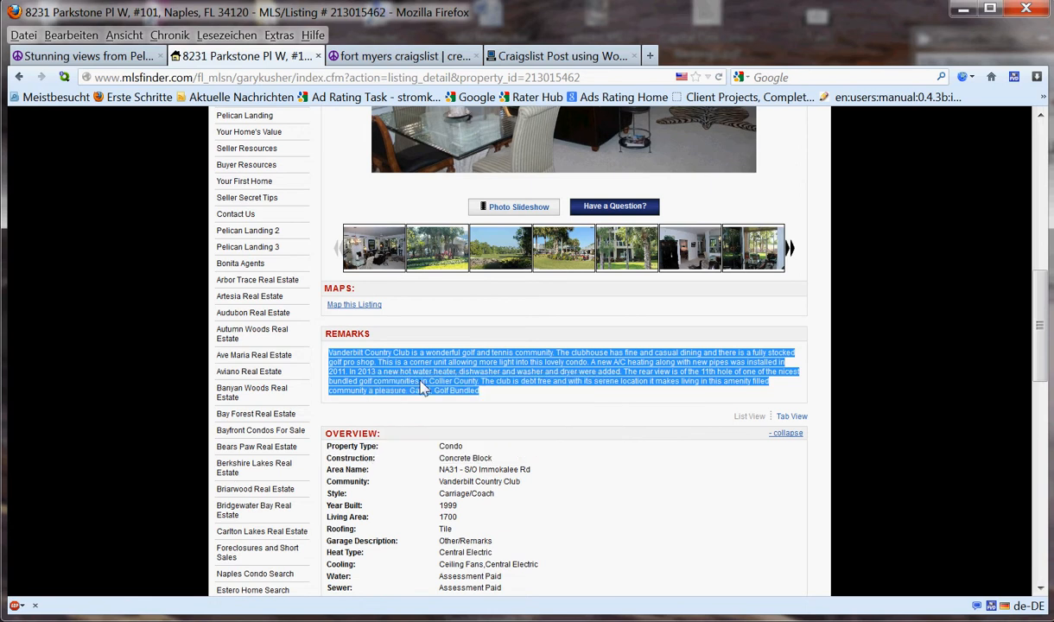
click(372, 57)
click(230, 285)
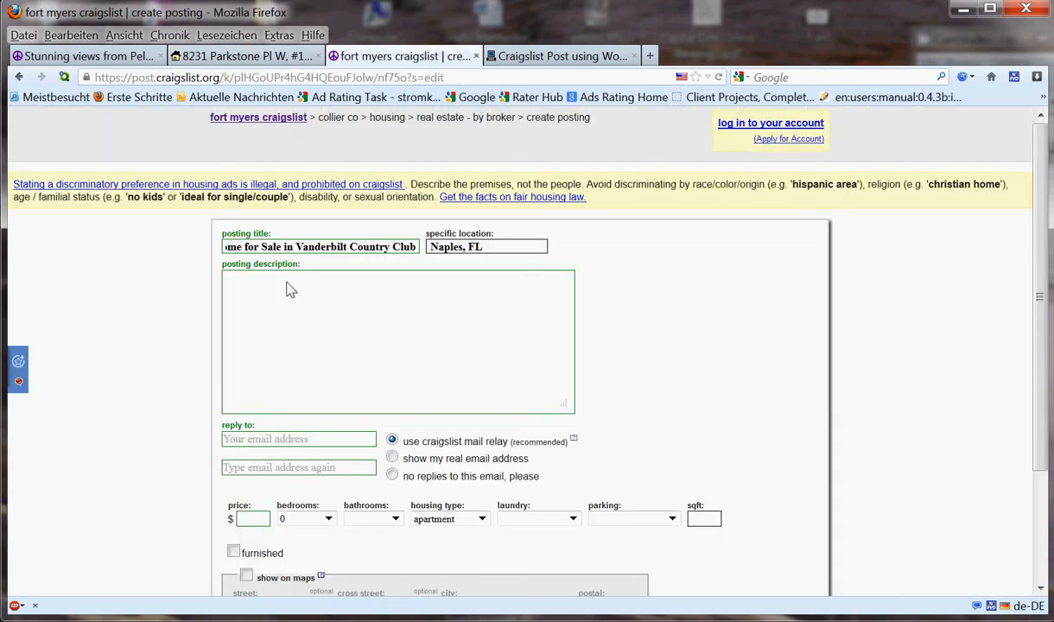
- Paste the Vanderbilt remarks into the description and add 'Click on the link for more information.'
right_click(270, 300)
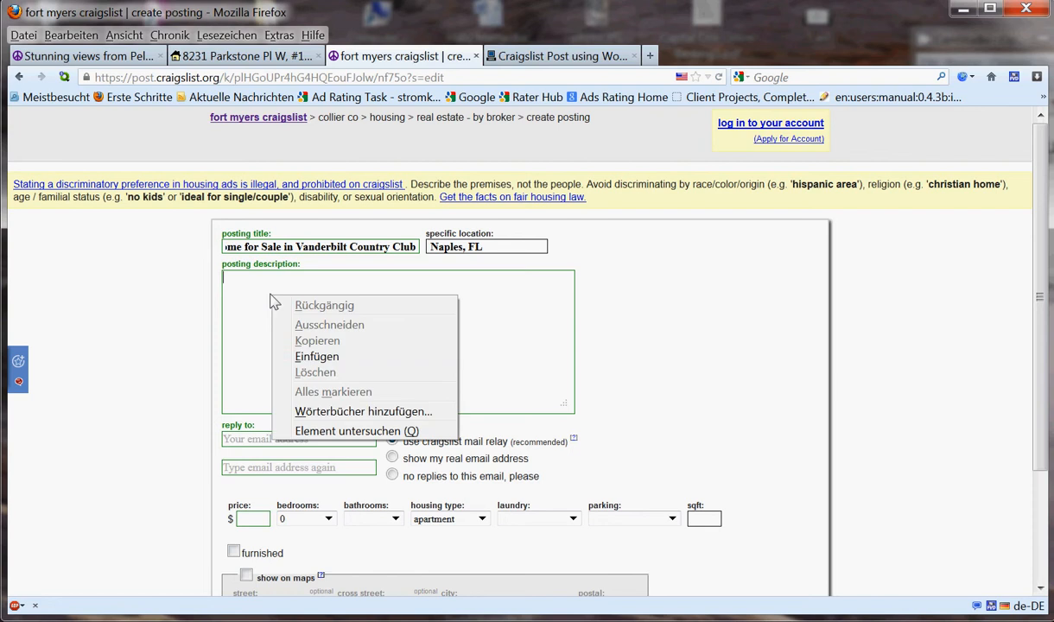
click(311, 357)
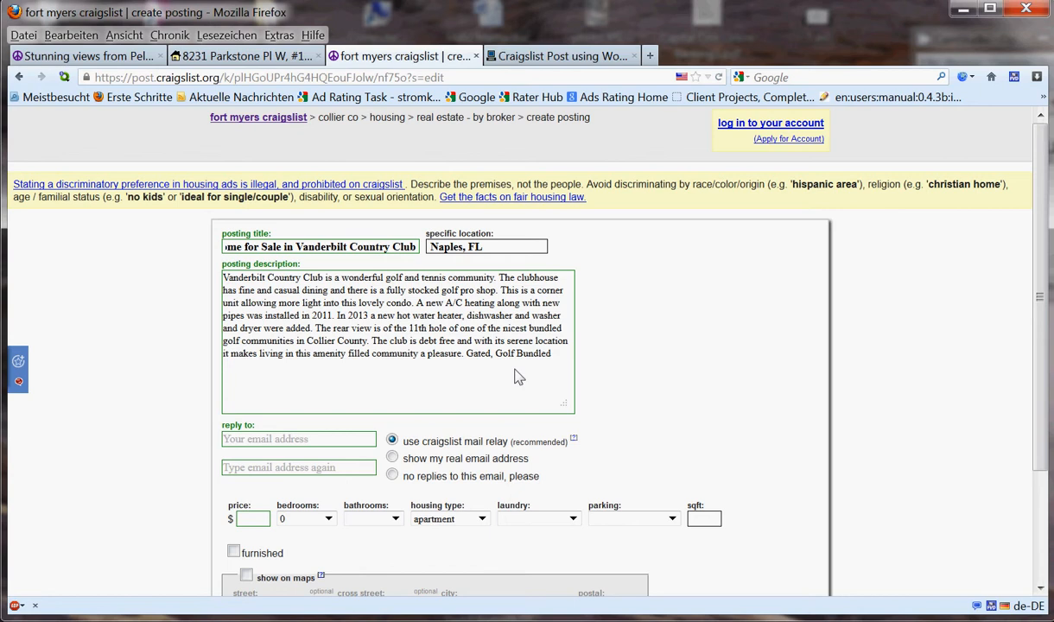
text(Cl)
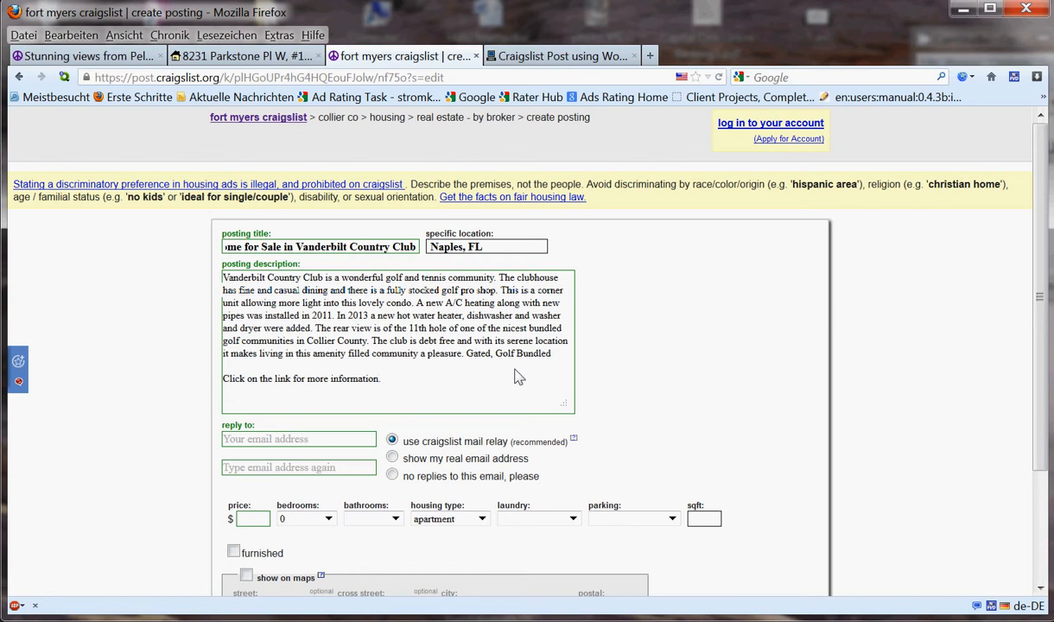
click(567, 54)
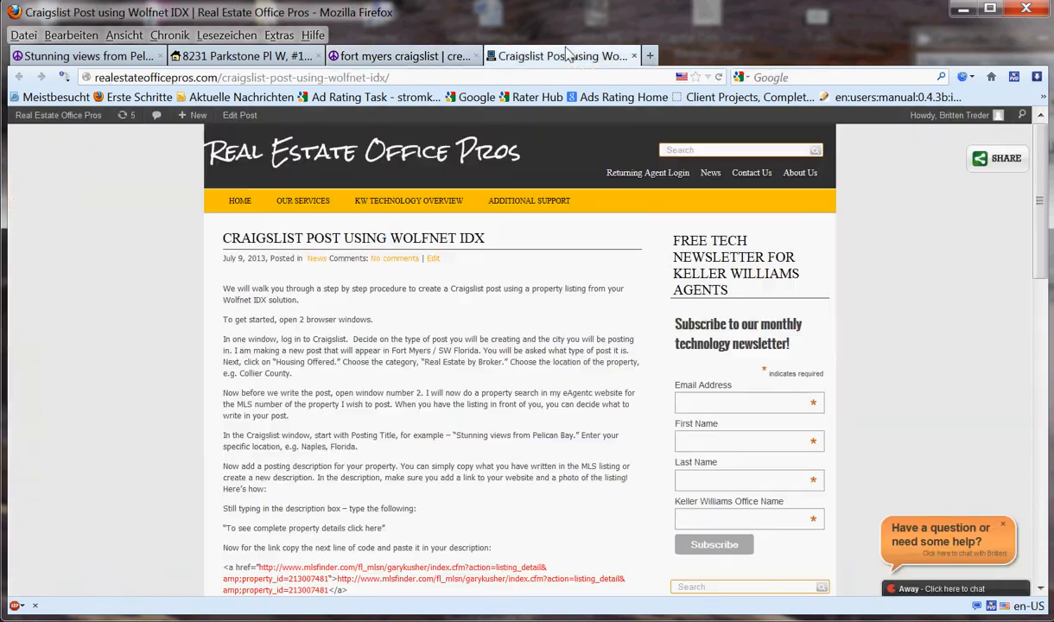
- Copy the three-line mlsfinder <a href> link code from the tutorial article
scroll(1041, 177, down, 5)
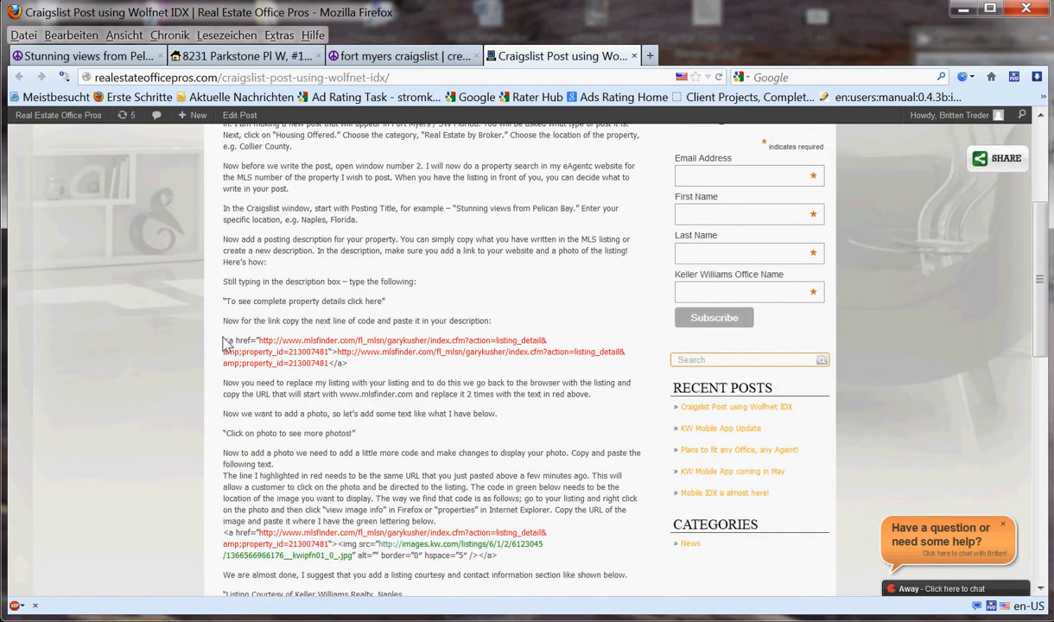
drag(223, 341, 346, 363)
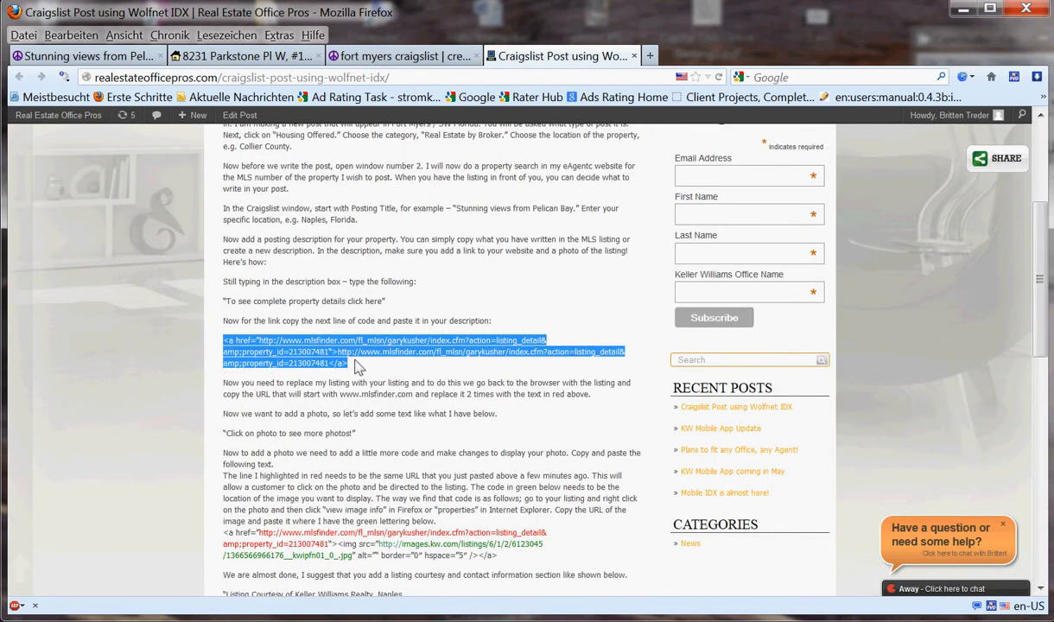
right_click(302, 362)
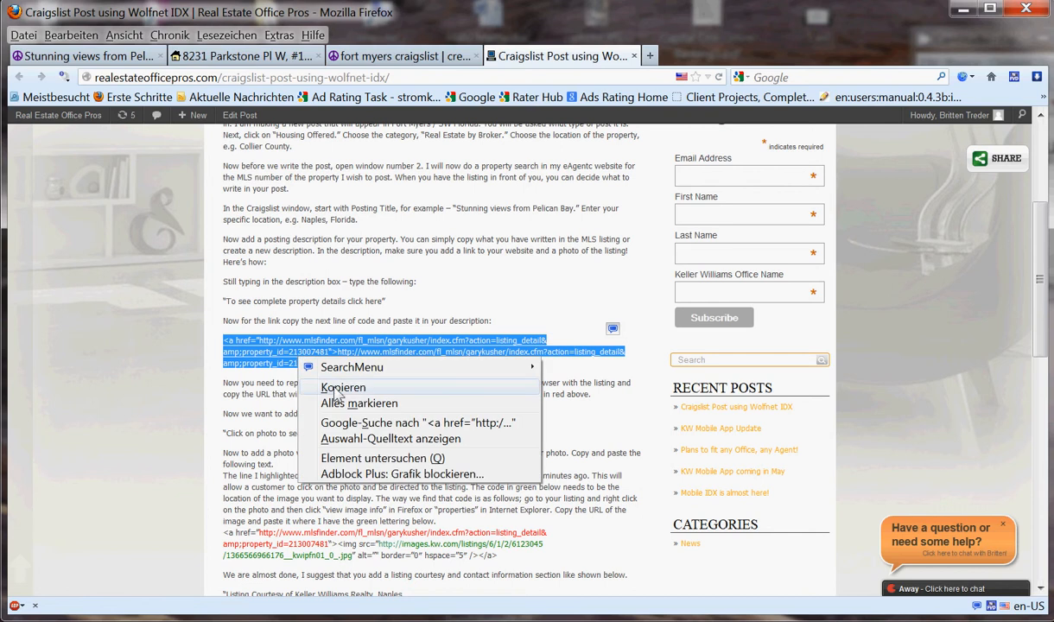
click(327, 386)
- Paste the mlsfinder link code below the description text and enlarge the description box
click(402, 60)
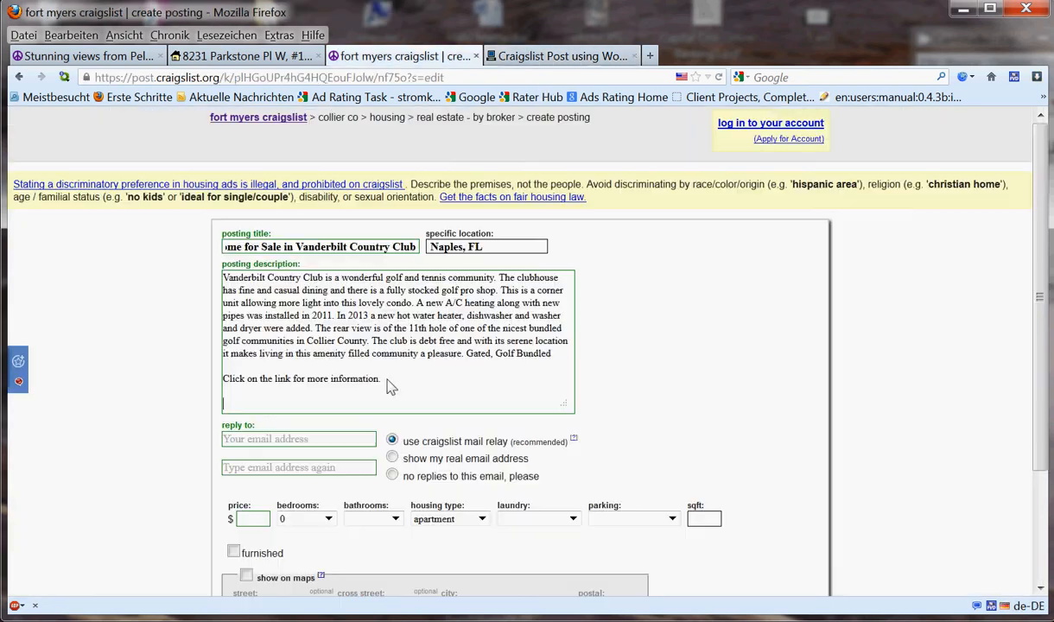
click(230, 407)
right_click(230, 407)
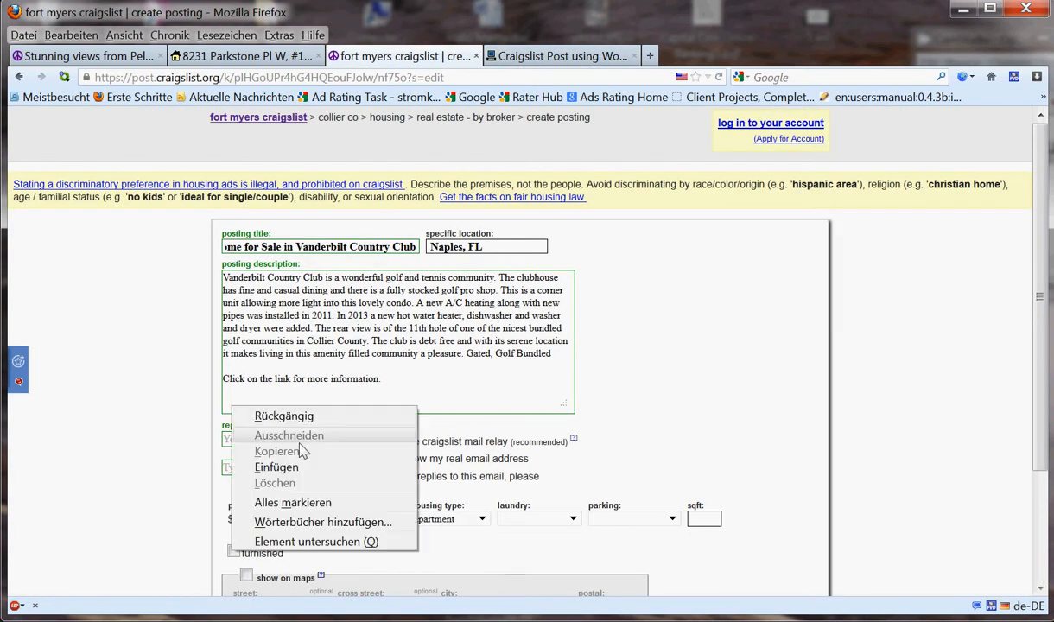
click(276, 464)
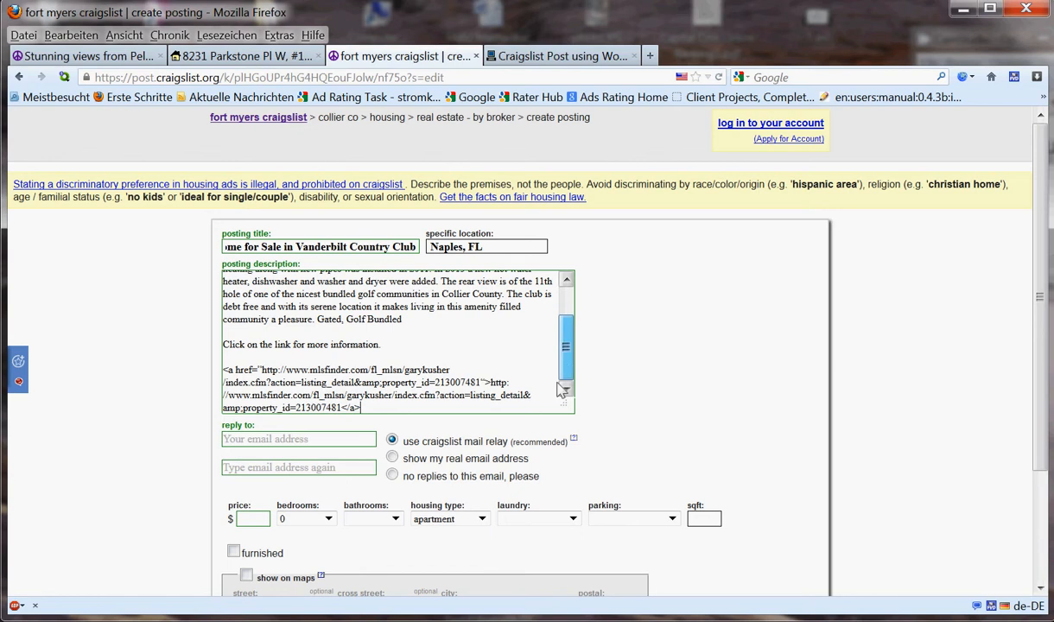
drag(566, 403, 625, 443)
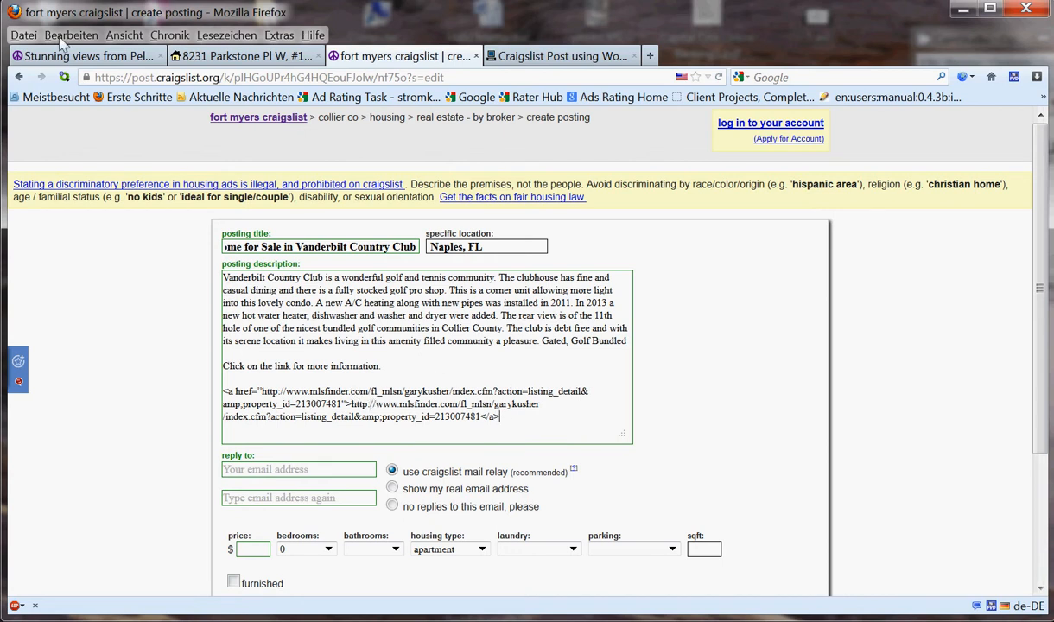
- Compare against the finished Pelican Bay post, then return to the posting form
click(76, 57)
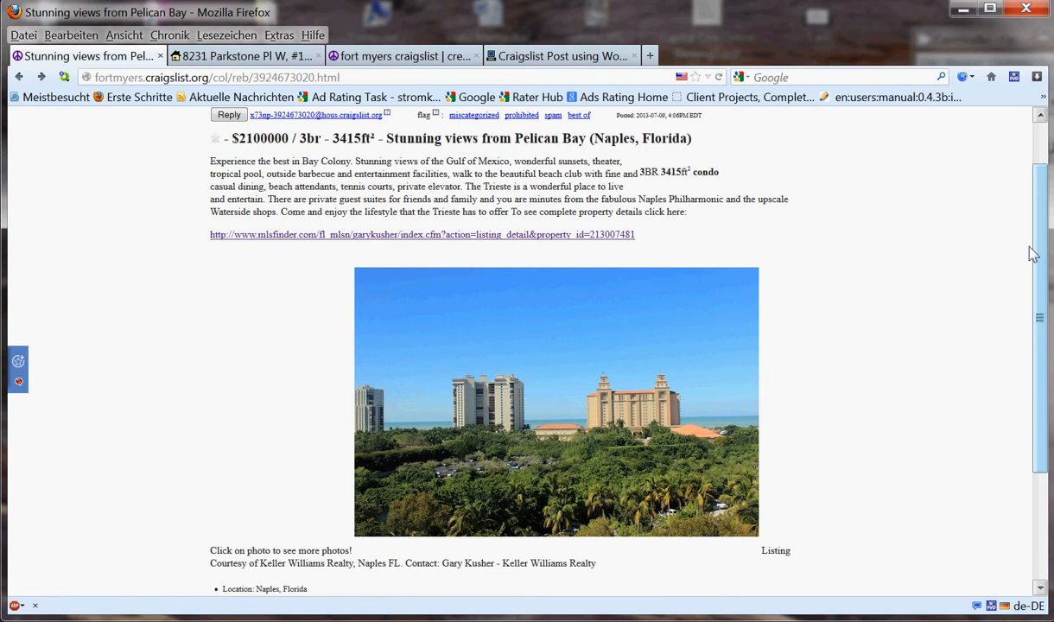
drag(1042, 244, 1049, 195)
drag(1046, 235, 1049, 300)
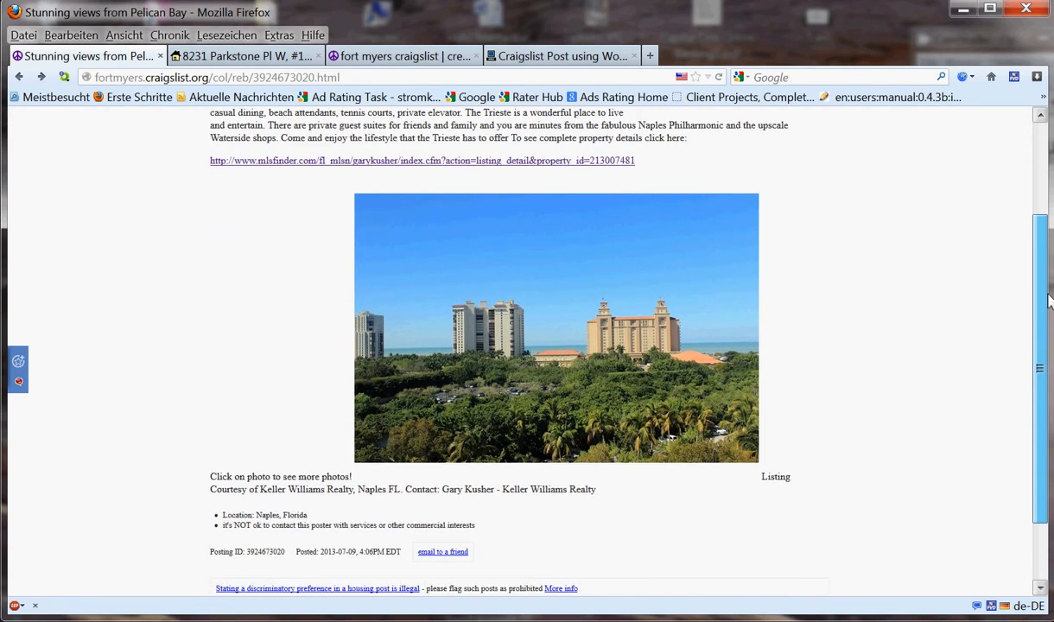
scroll(259, 273, up, 1)
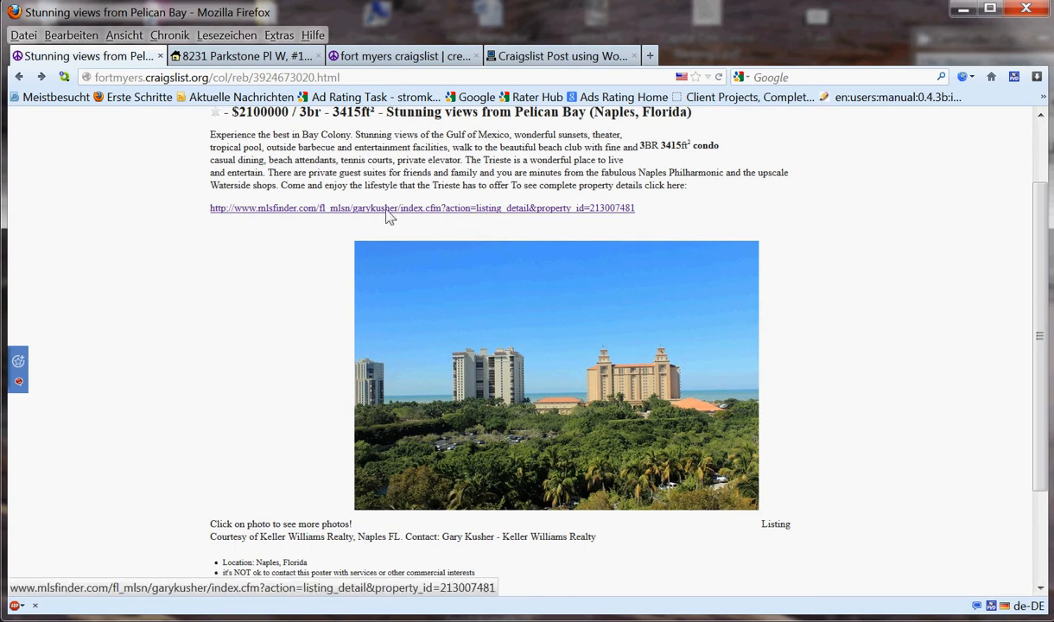
click(388, 59)
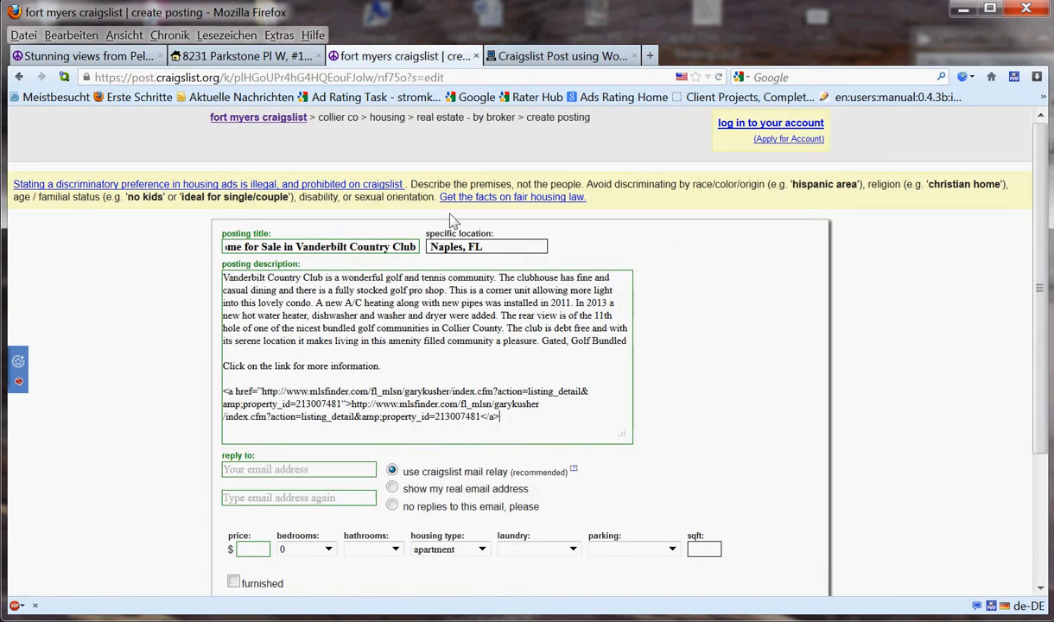
click(243, 59)
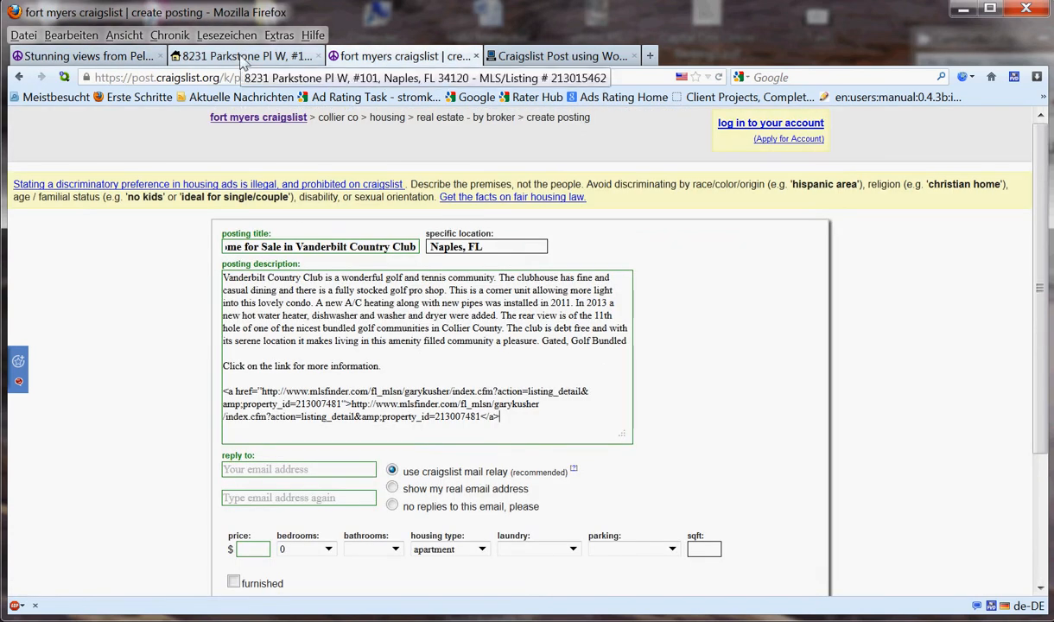
drag(1040, 290, 1043, 185)
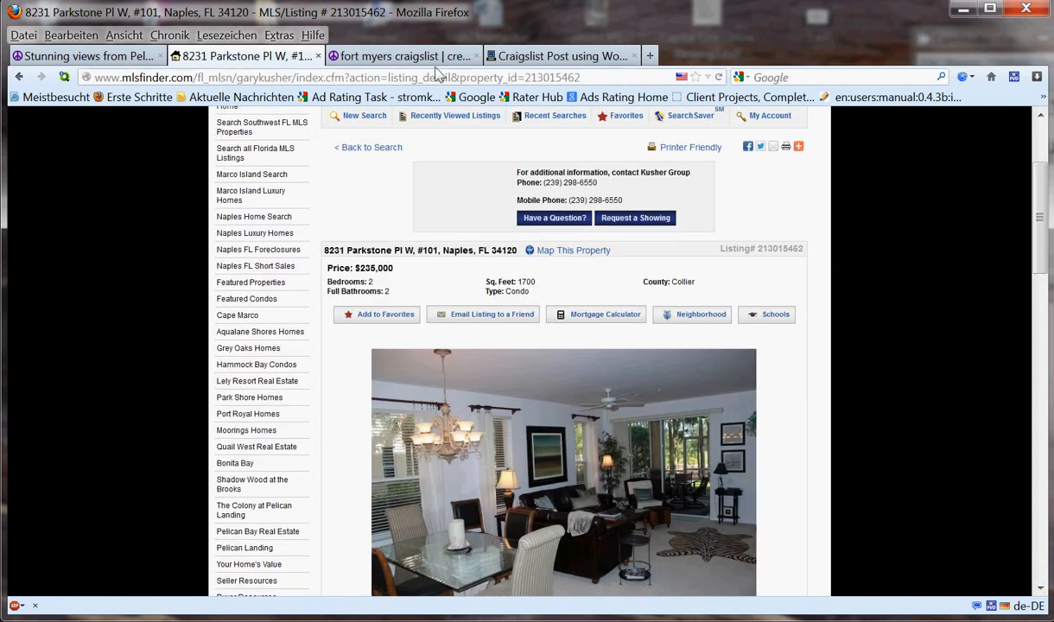
double_click(133, 78)
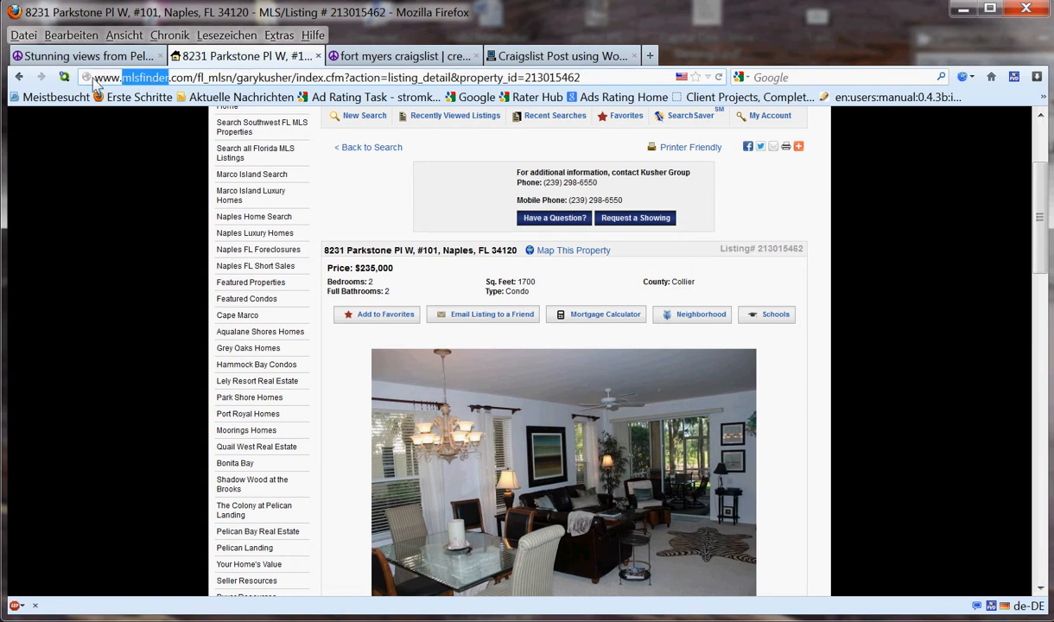
click(93, 80)
click(95, 80)
drag(97, 80, 590, 79)
right_click(295, 83)
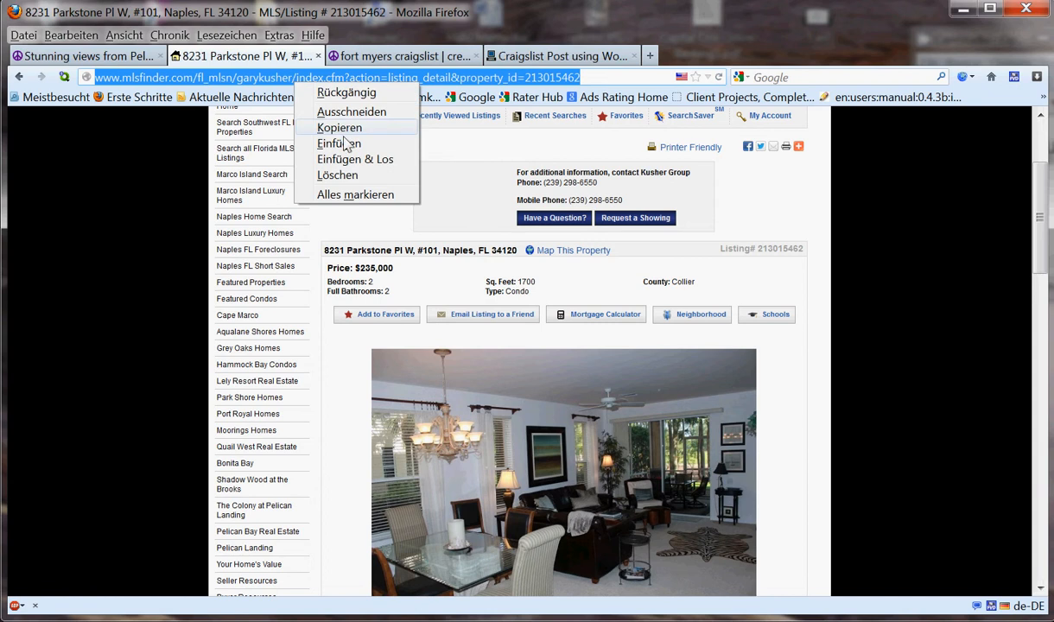
click(344, 133)
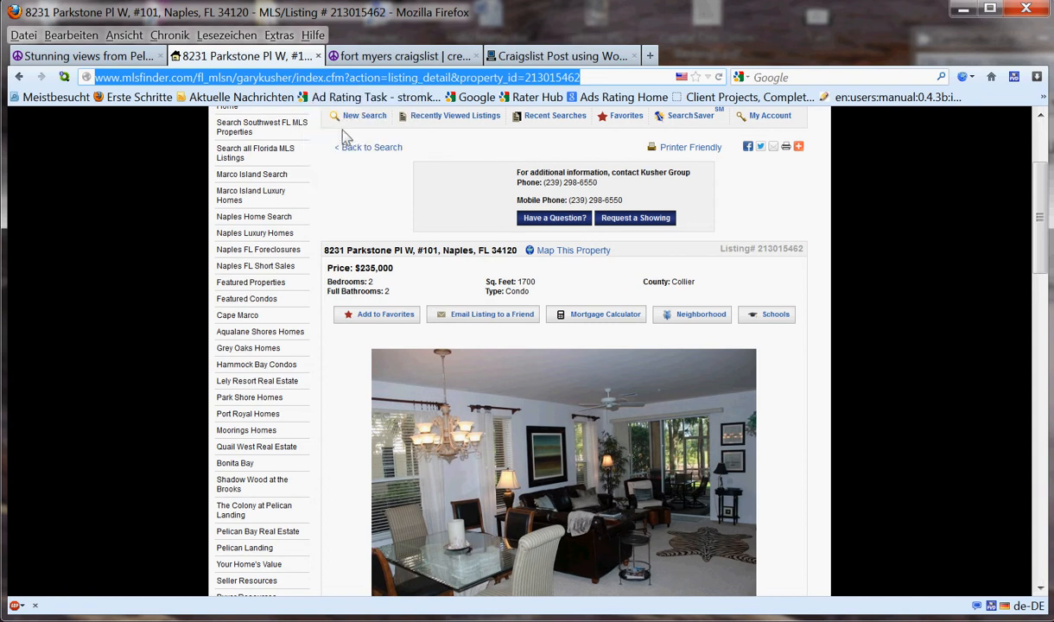
click(413, 57)
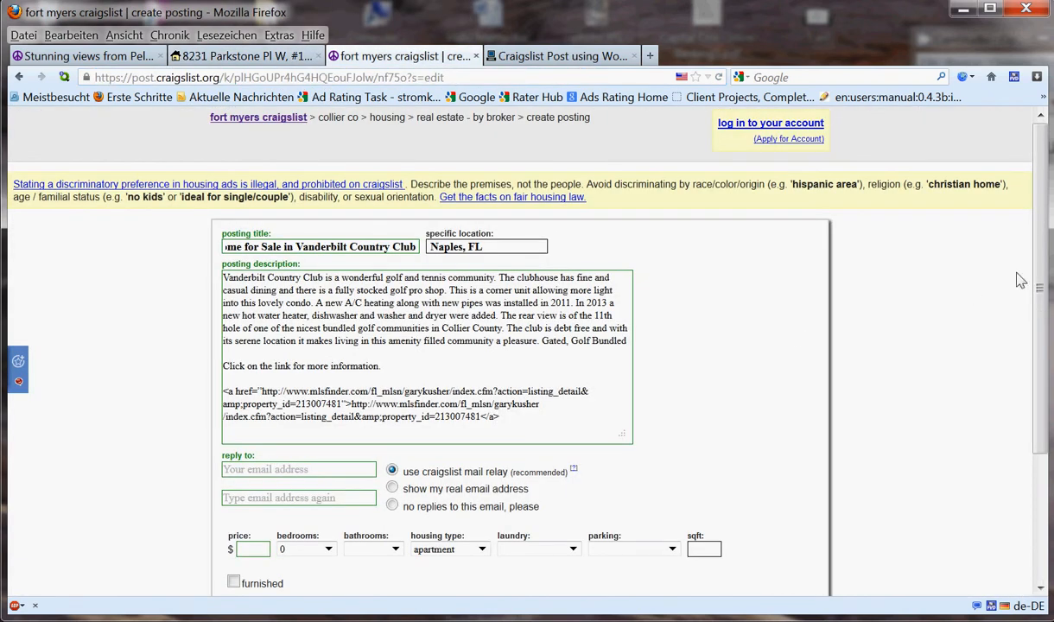
- Replace the description link's target address with the Parkstone listing URL
scroll(968, 268, down, 2)
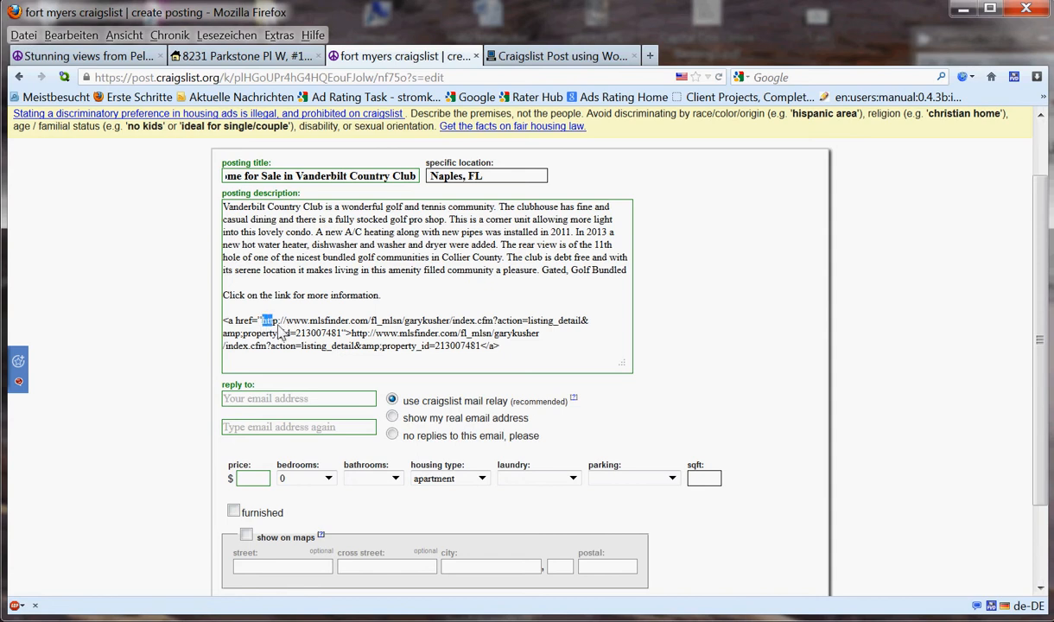
drag(263, 324, 341, 343)
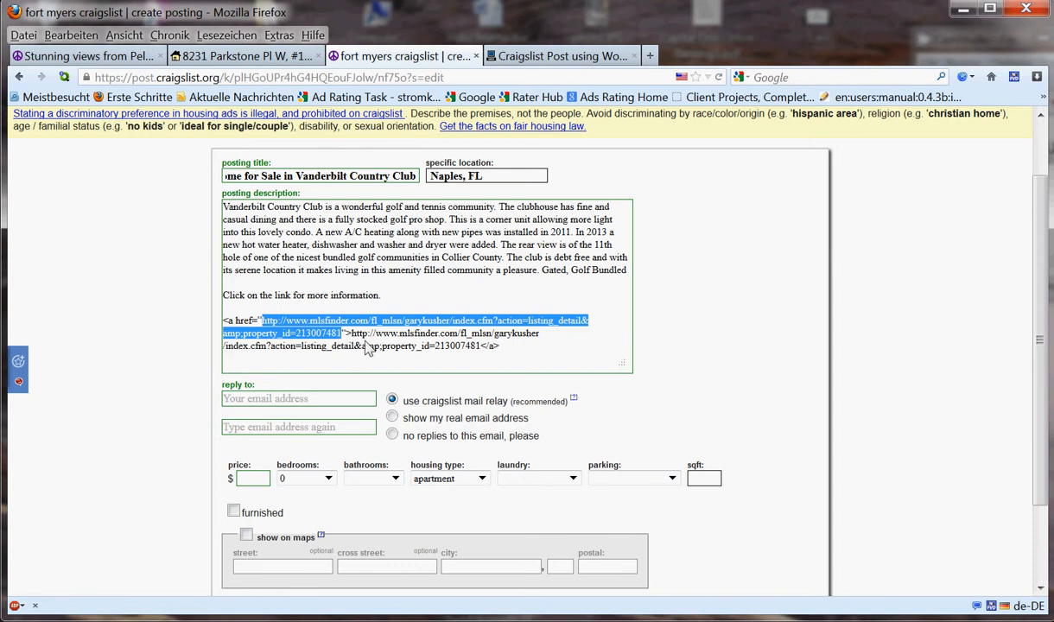
right_click(277, 327)
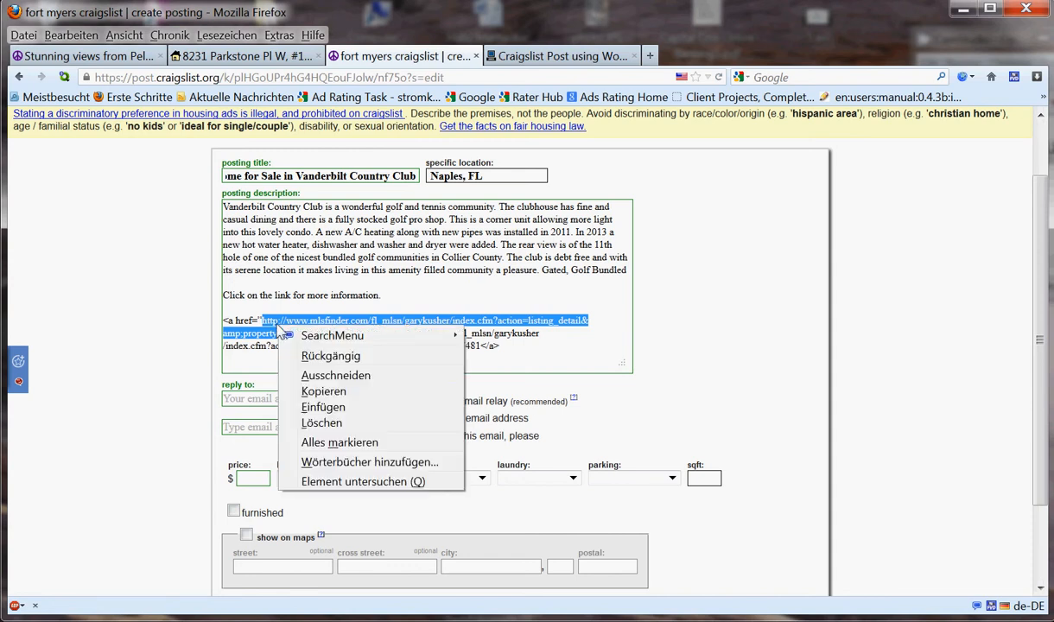
click(324, 407)
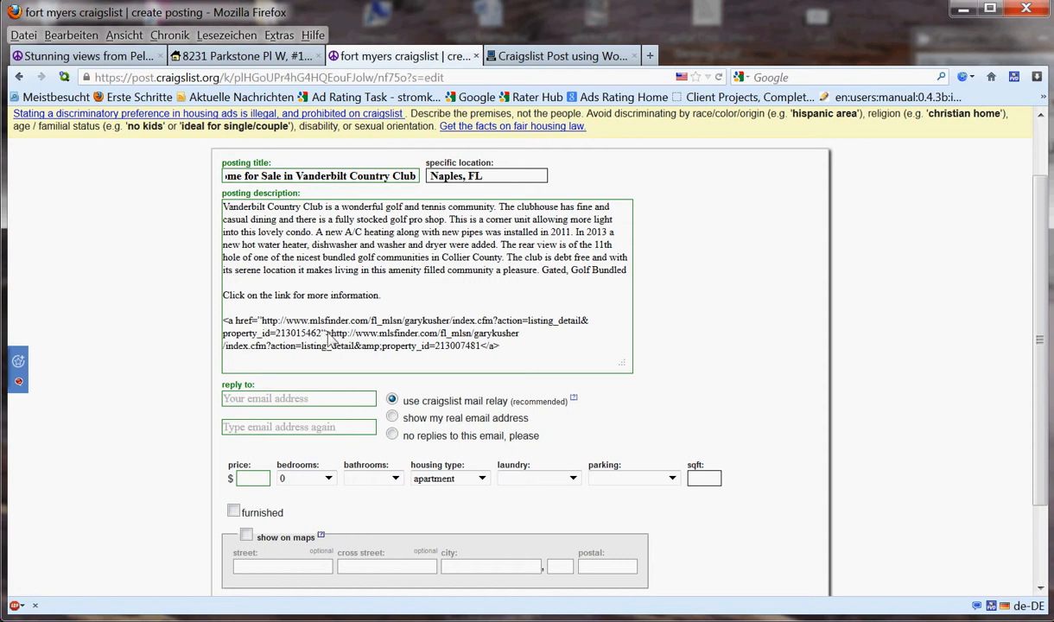
- Make the link text the Parkstone URL too, add a blank line, and bring up the Pelican Bay post
drag(331, 335, 478, 363)
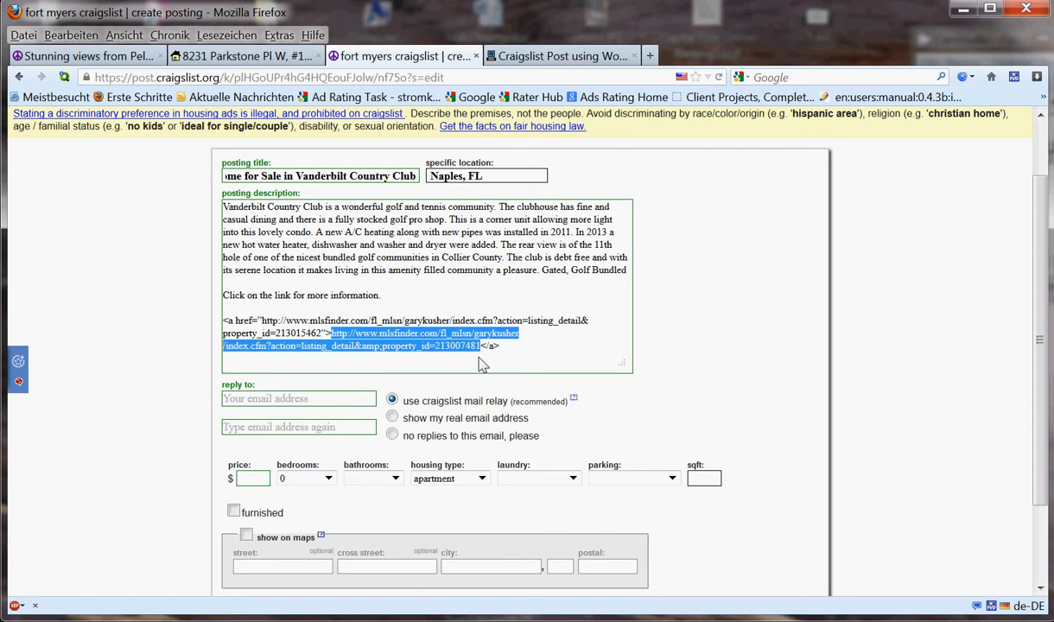
right_click(391, 346)
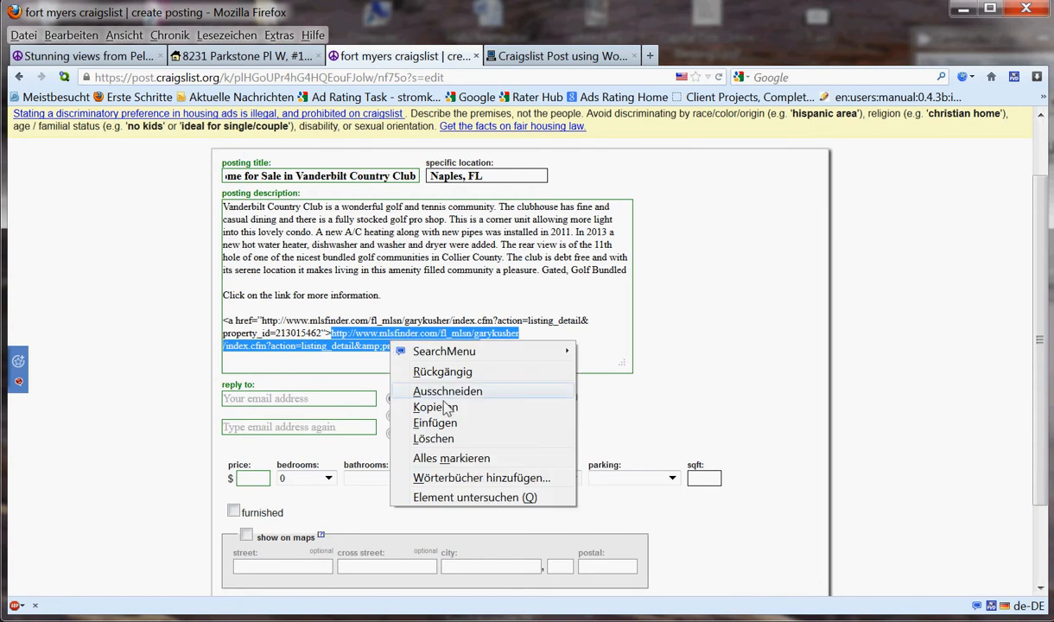
click(448, 423)
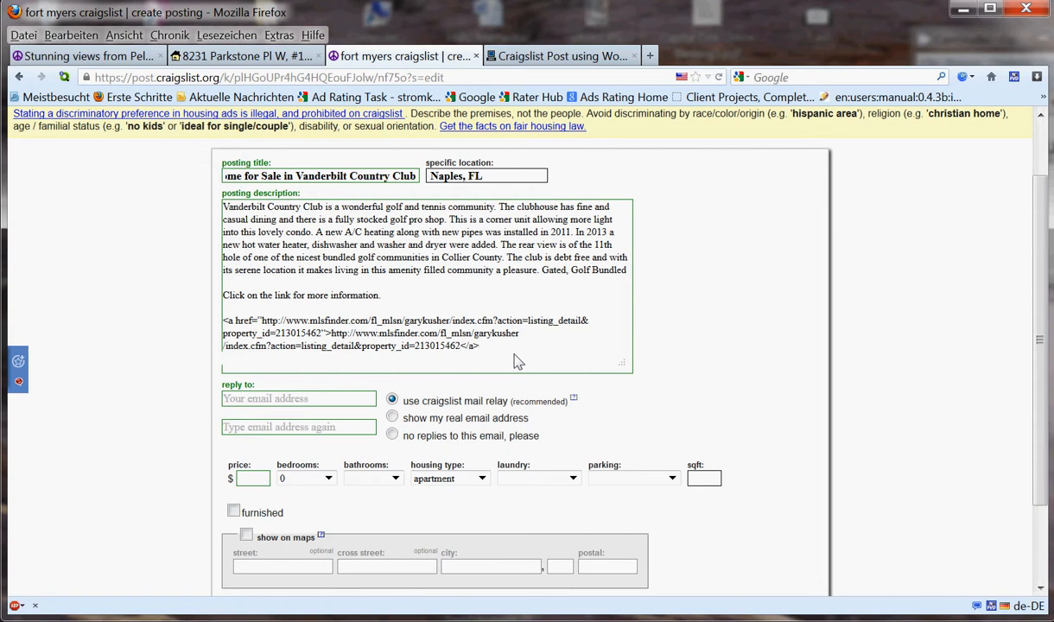
key(Return)
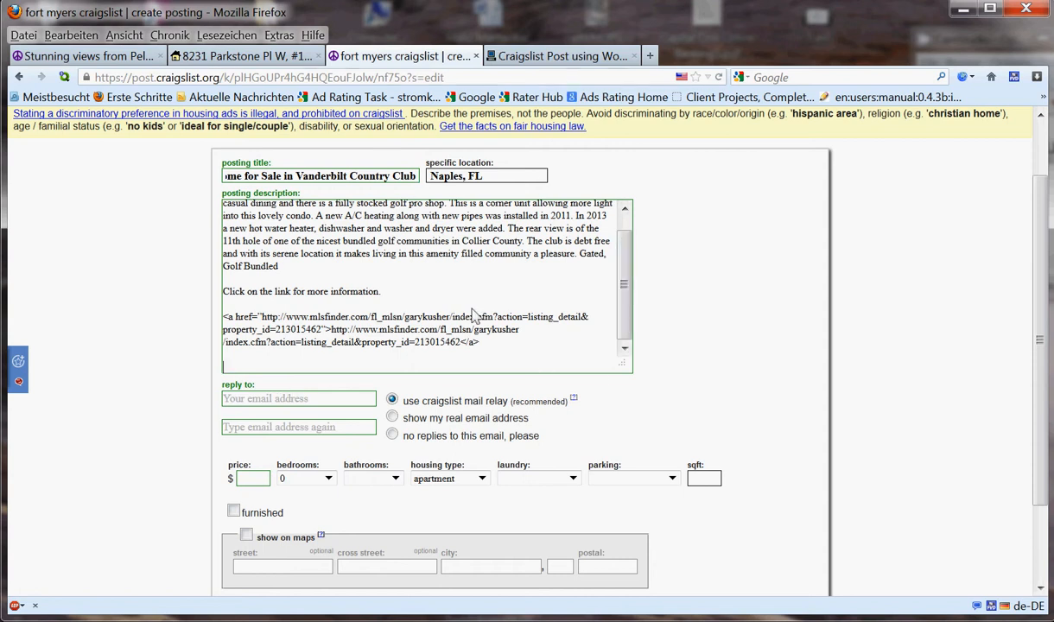
click(82, 55)
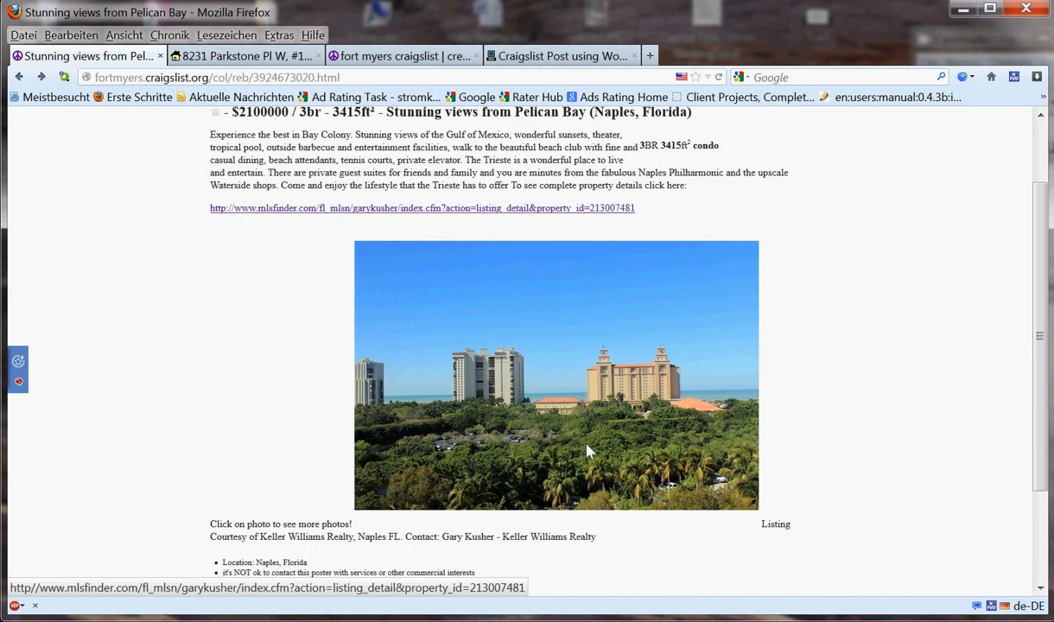
- Go to the Real Estate Office Pros tutorial post and scroll to its photo-link example
click(265, 58)
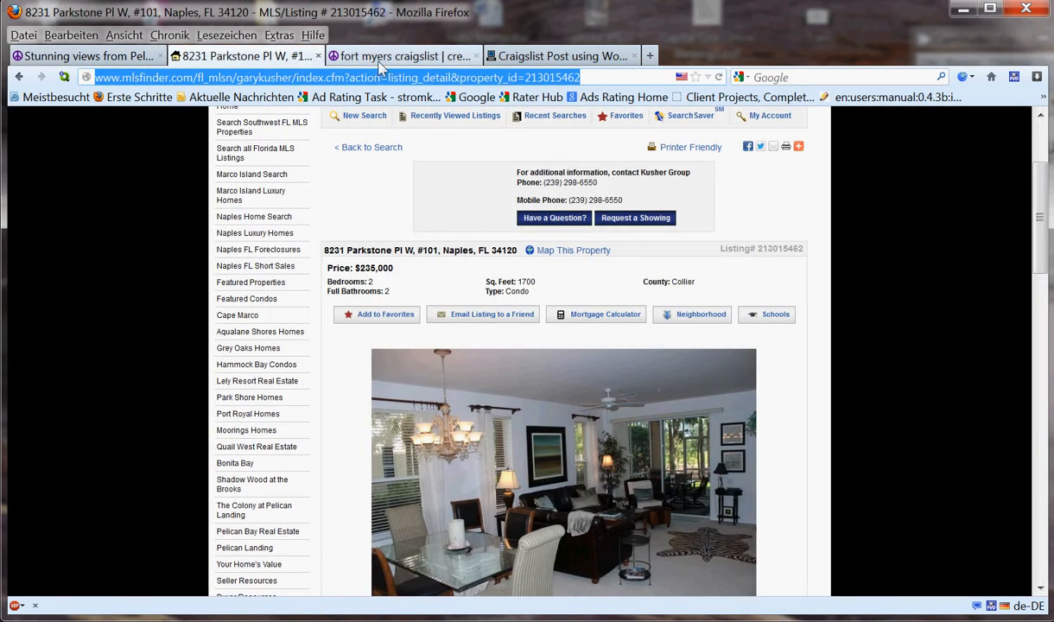
click(556, 56)
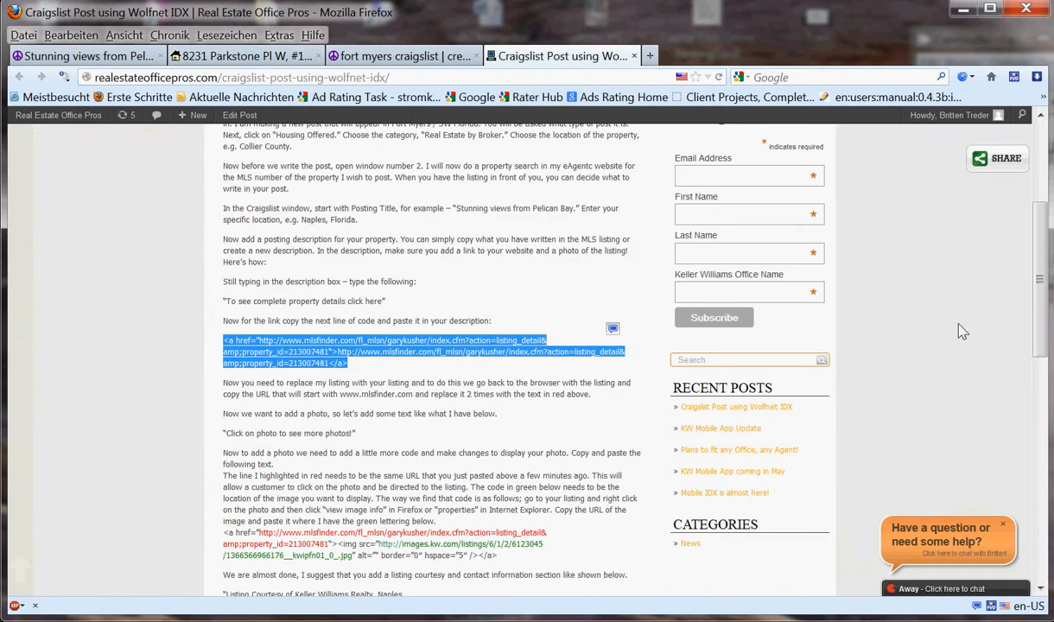
scroll(1048, 288, down, 3)
drag(1048, 287, 1046, 307)
click(226, 378)
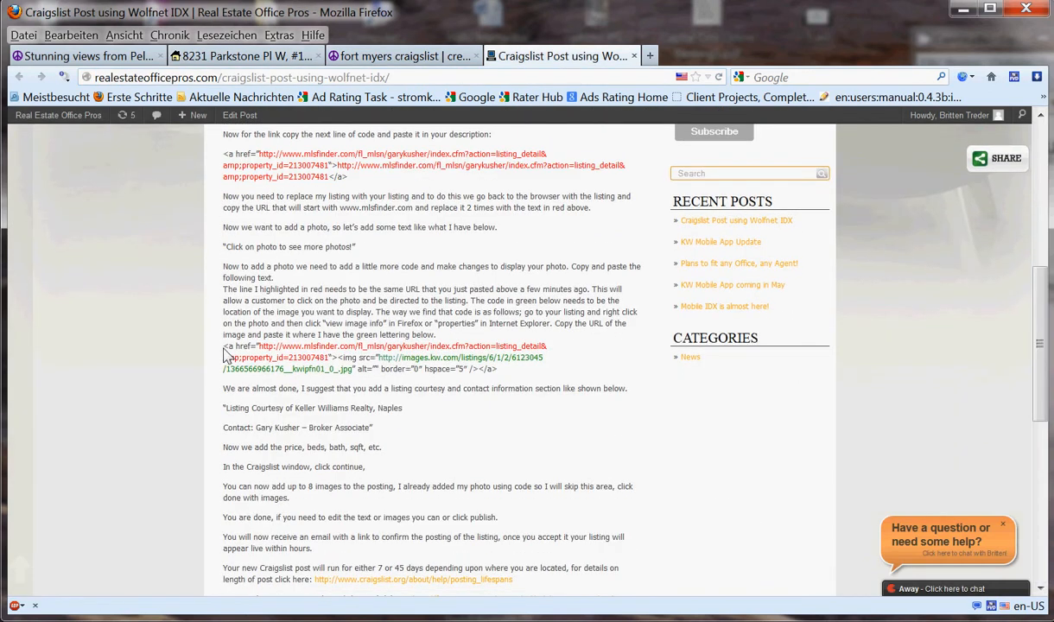
- Copy the three-line photo-link code snippet and return to the description's empty last line
drag(226, 355, 499, 370)
right_click(420, 373)
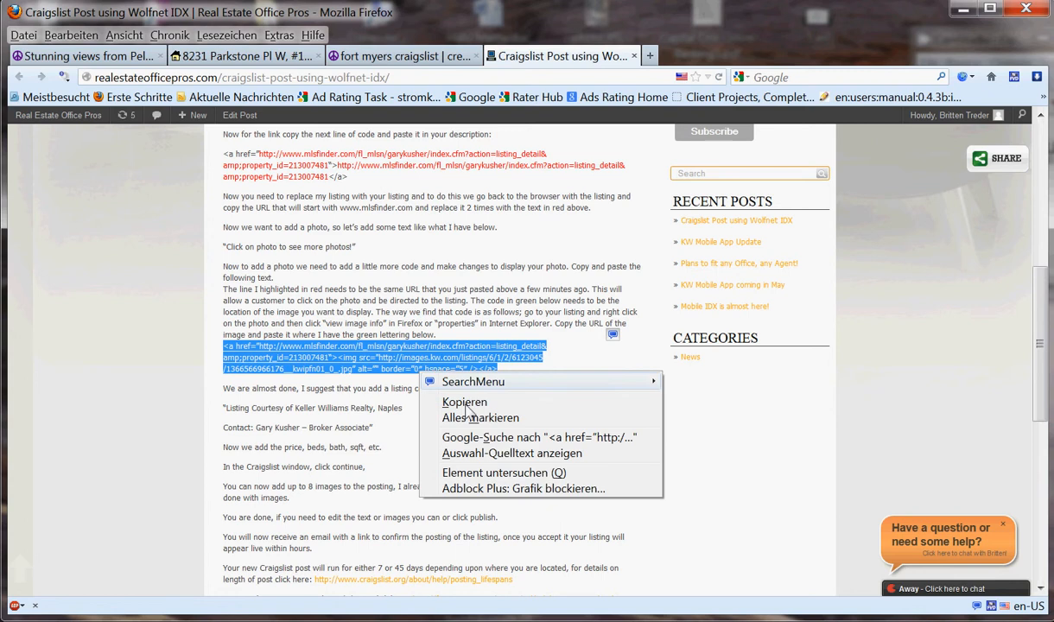
click(466, 403)
click(378, 76)
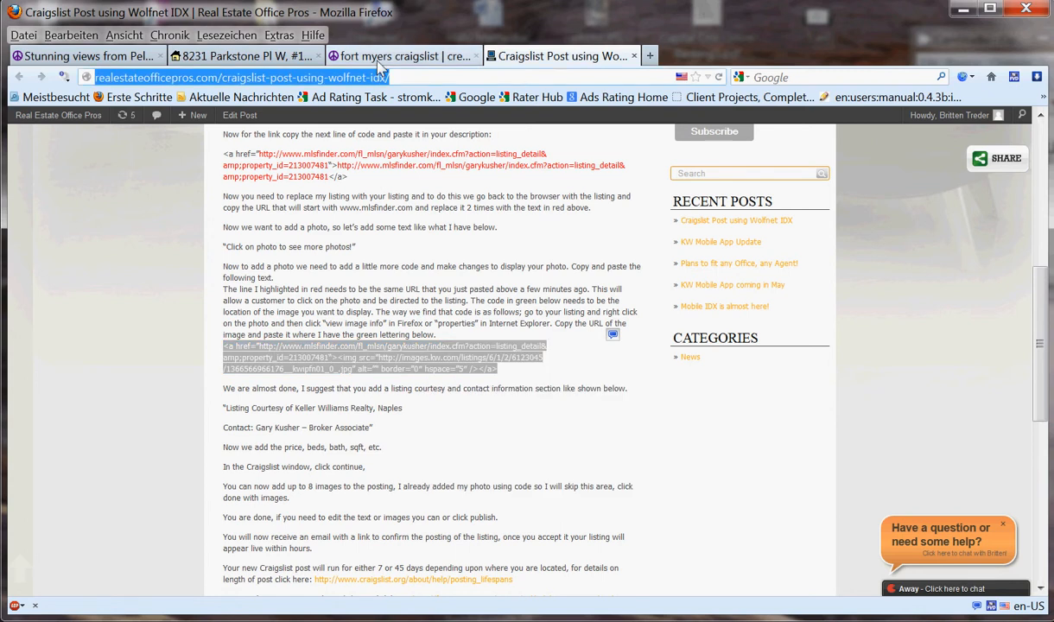
click(377, 58)
click(242, 367)
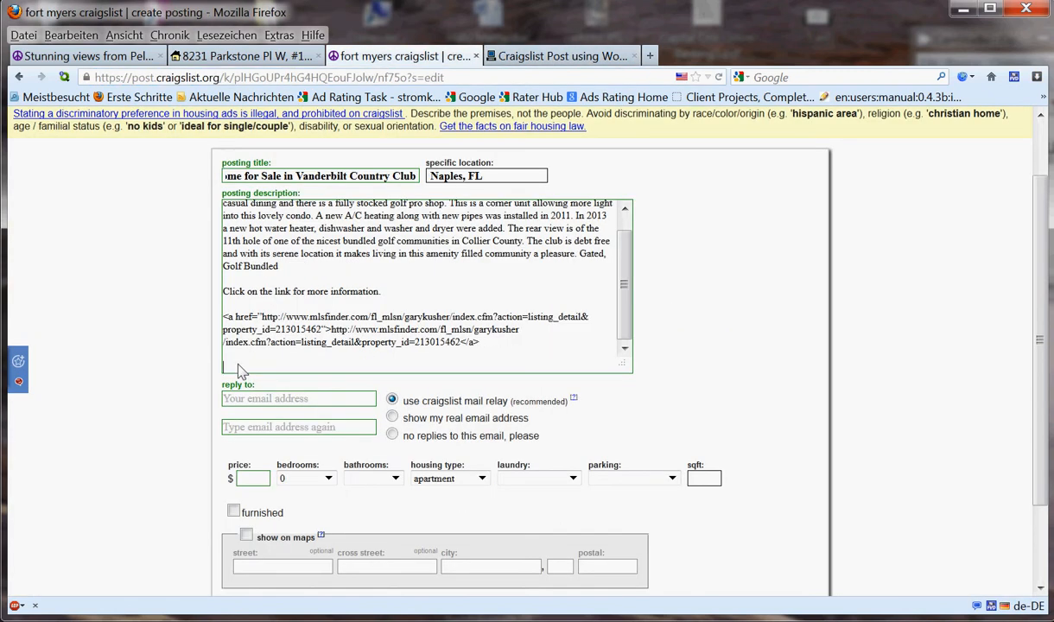
- Paste the photo-link code at the description's end and select its example listing URL
right_click(242, 368)
click(294, 426)
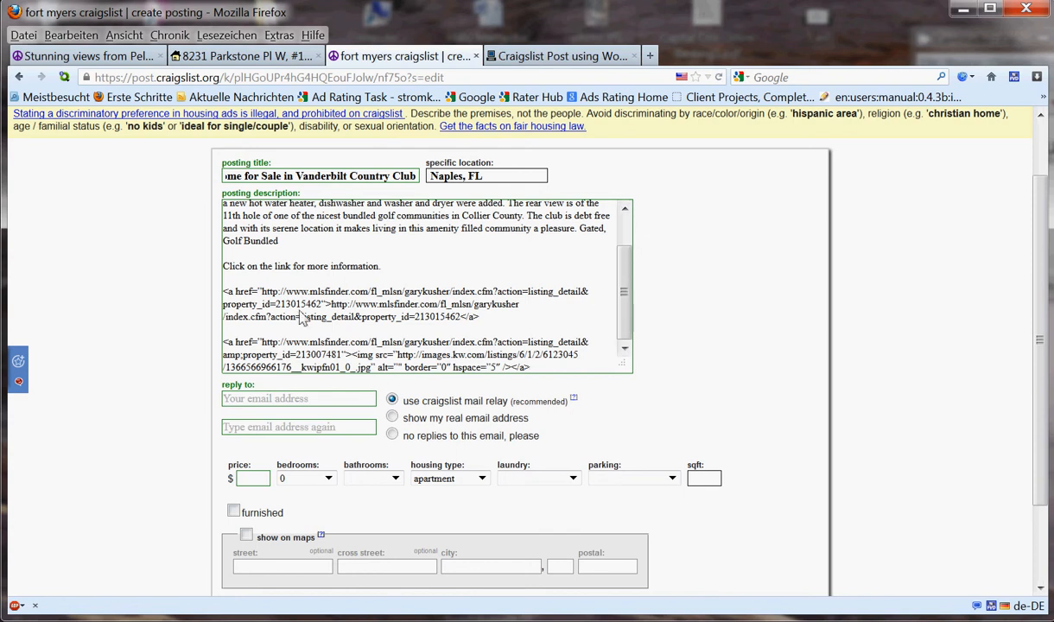
drag(262, 346, 338, 365)
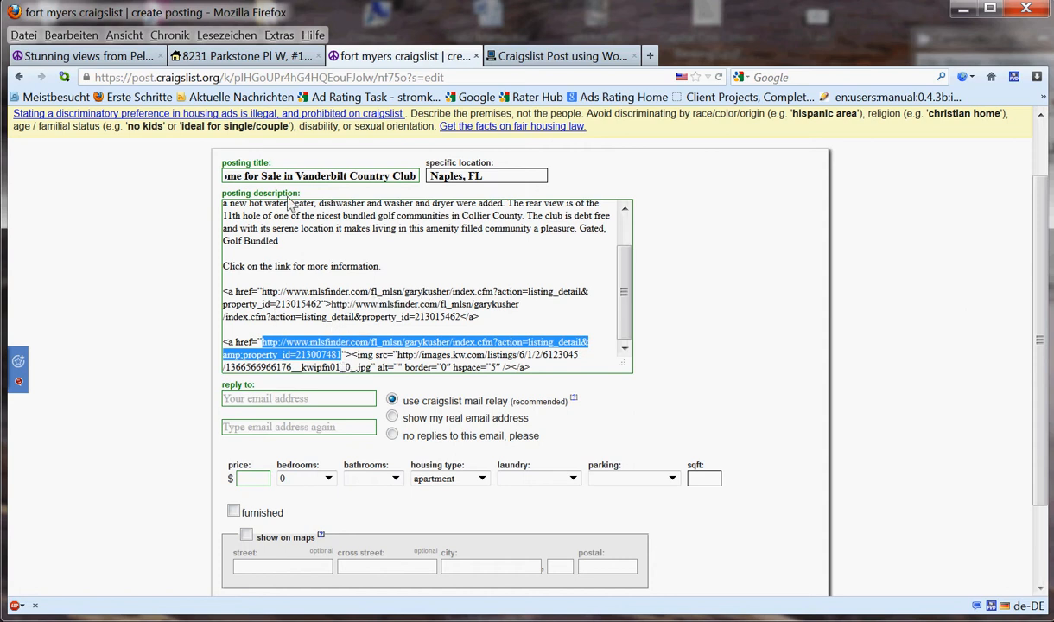
click(235, 57)
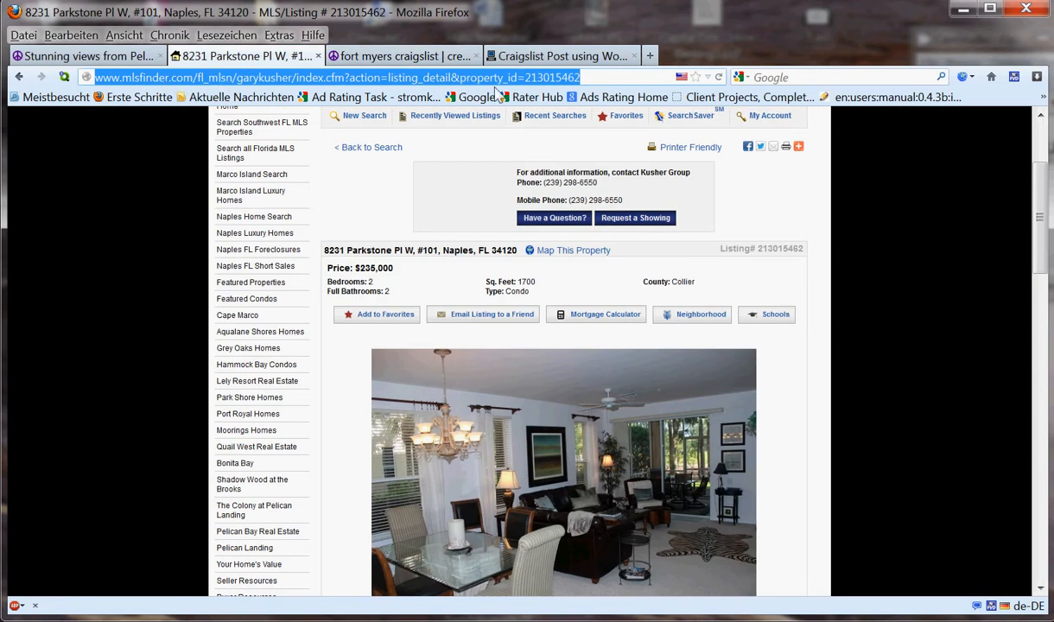
- Replace the photo link's example URL with the copied Parkstone listing address (property_id=213015462)
right_click(242, 80)
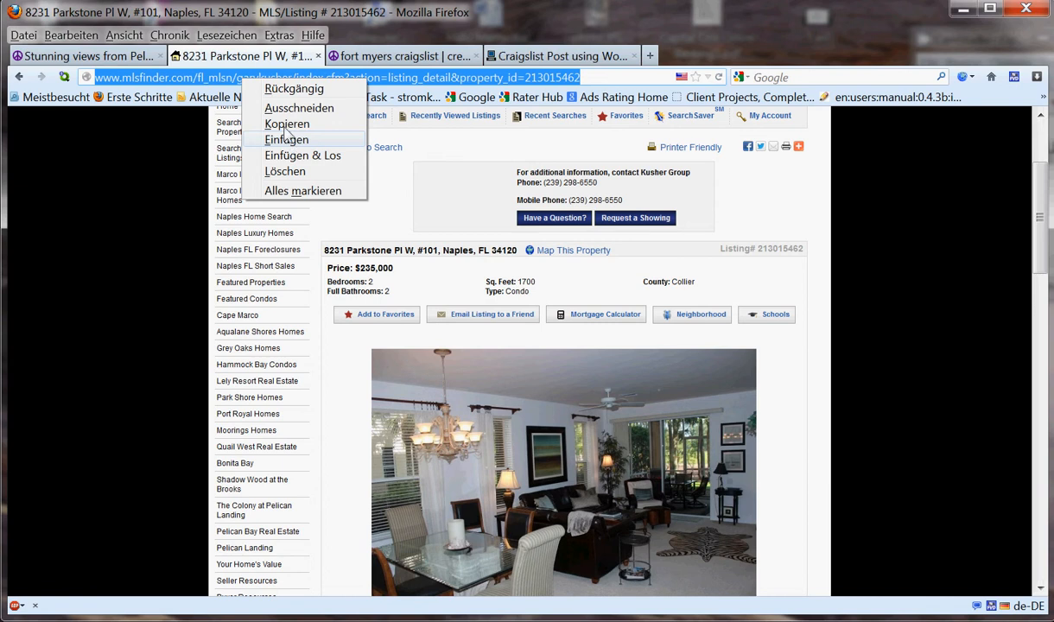
click(287, 123)
click(384, 59)
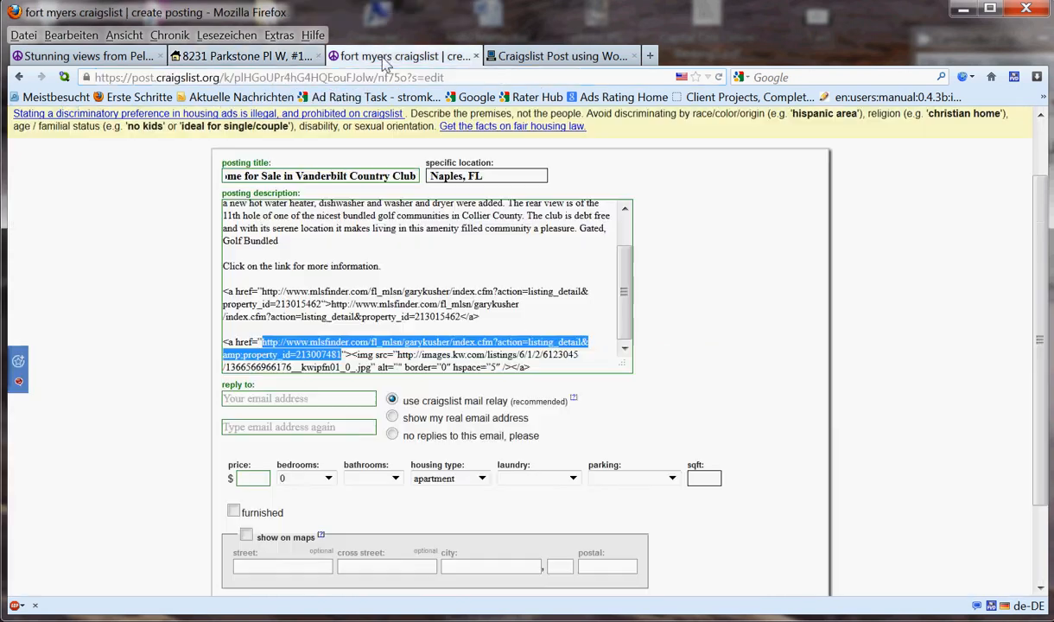
click(263, 345)
drag(262, 343, 341, 355)
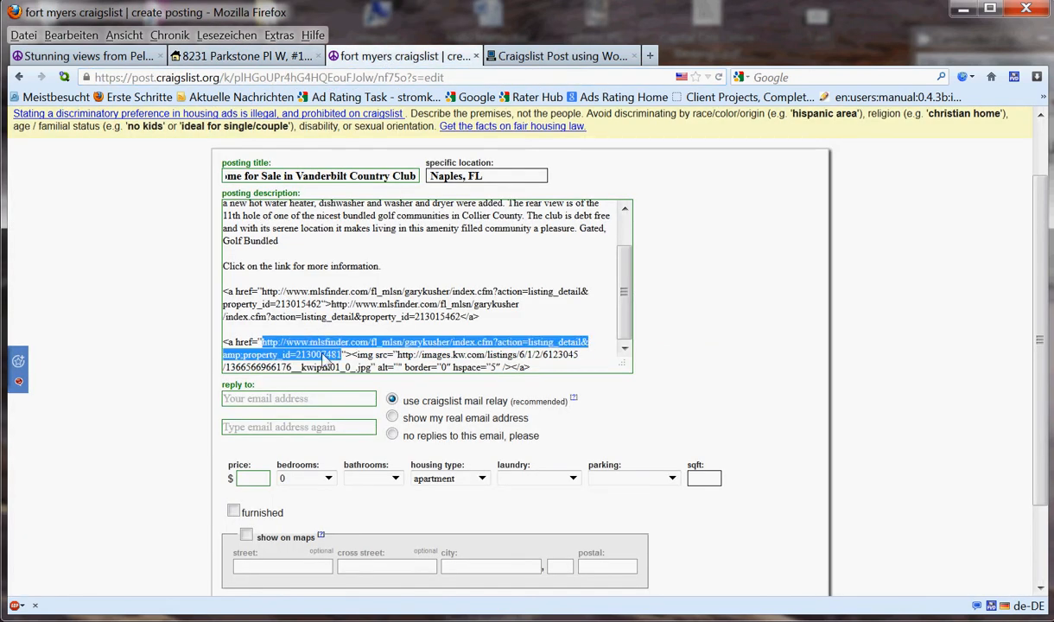
right_click(309, 363)
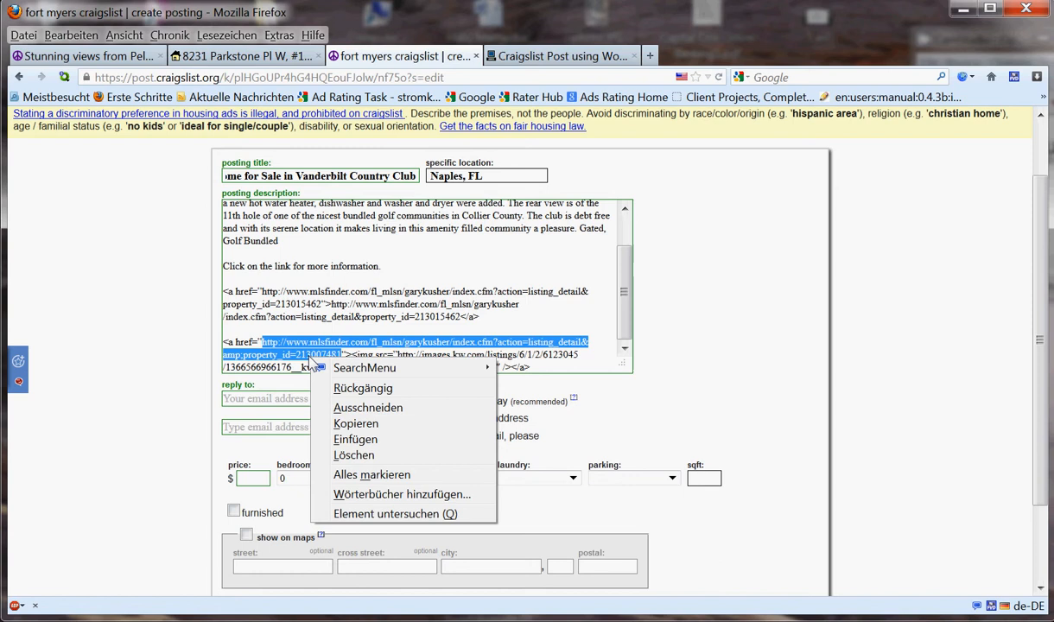
click(358, 446)
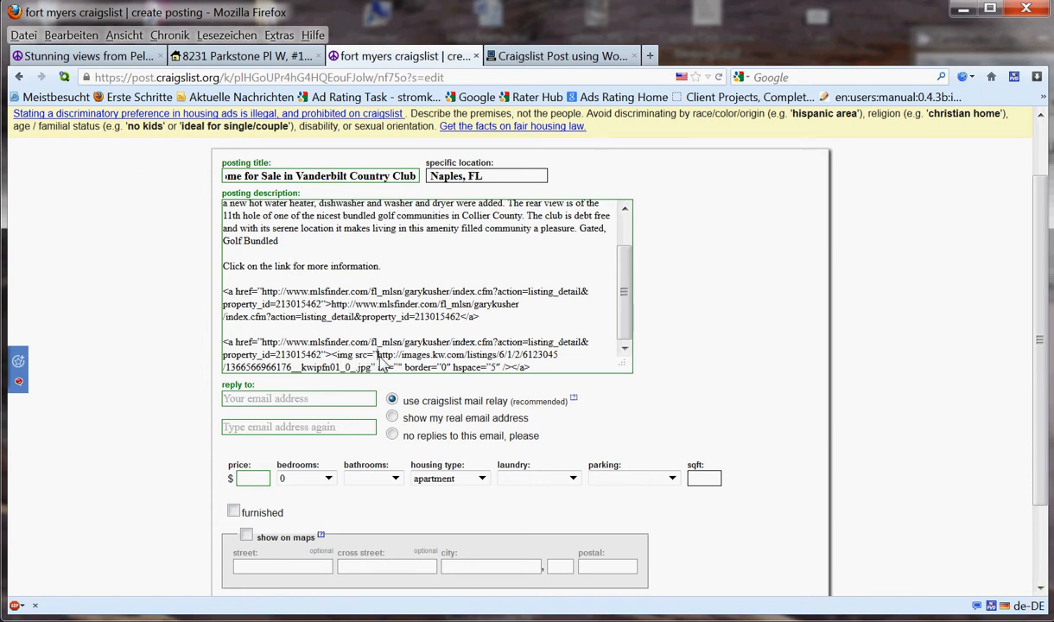
drag(388, 367, 373, 381)
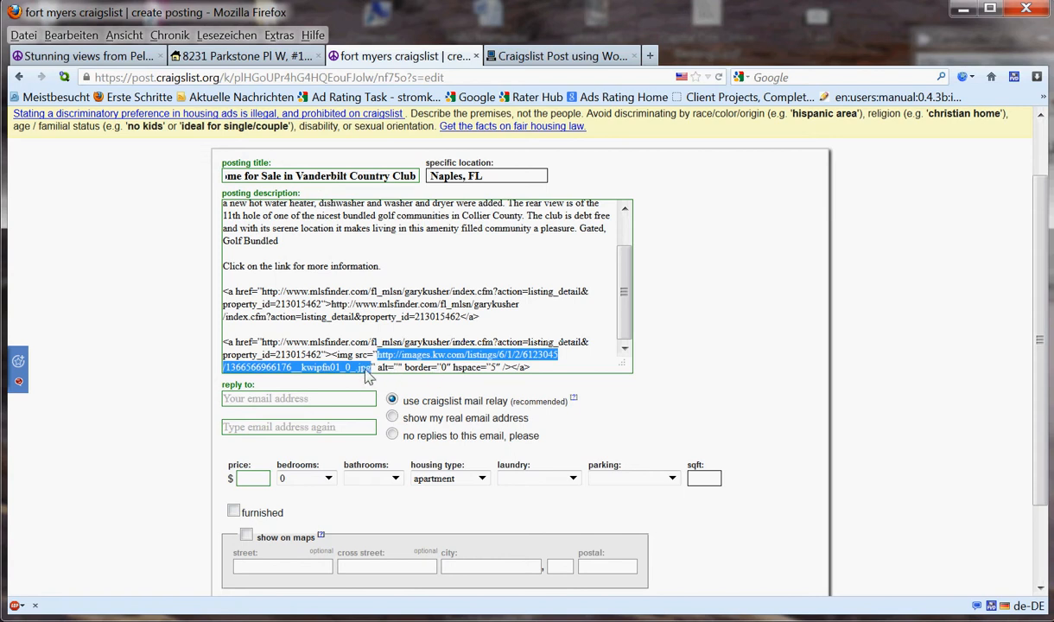
- Cycle the Parkstone listing thumbnails to the screened-porch photo and open its image options
click(243, 57)
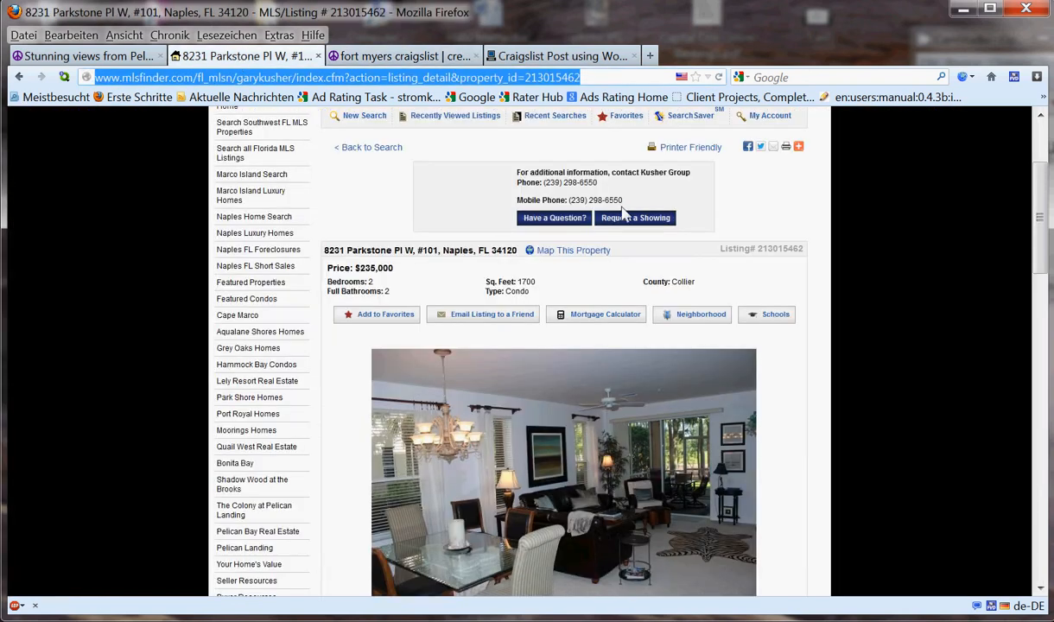
scroll(1039, 222, down, 1)
scroll(1040, 222, down, 3)
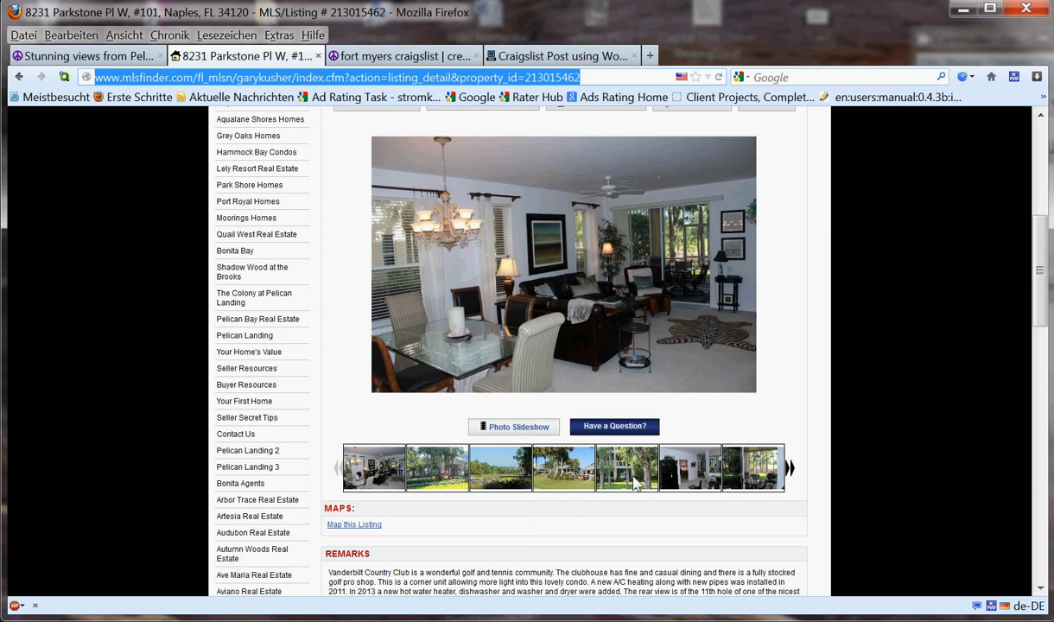
click(442, 466)
click(505, 467)
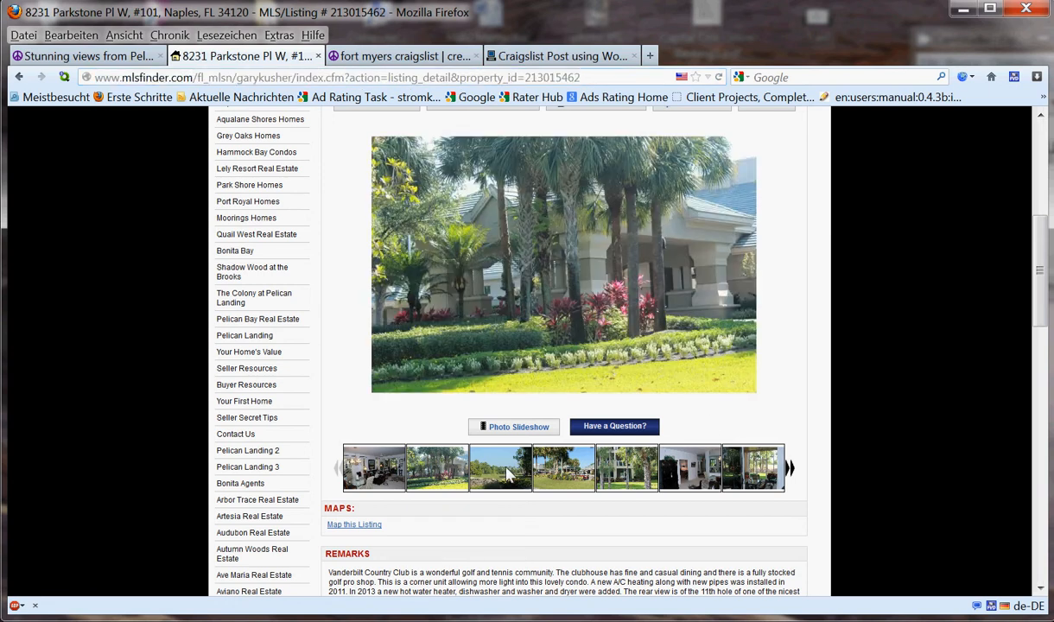
click(570, 468)
click(624, 466)
click(667, 453)
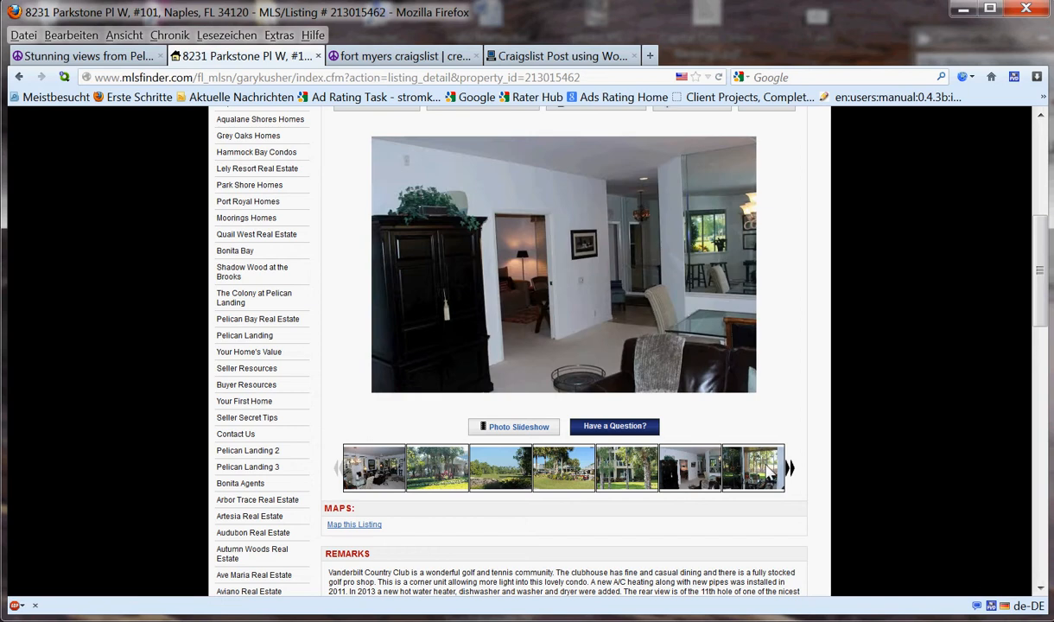
click(753, 466)
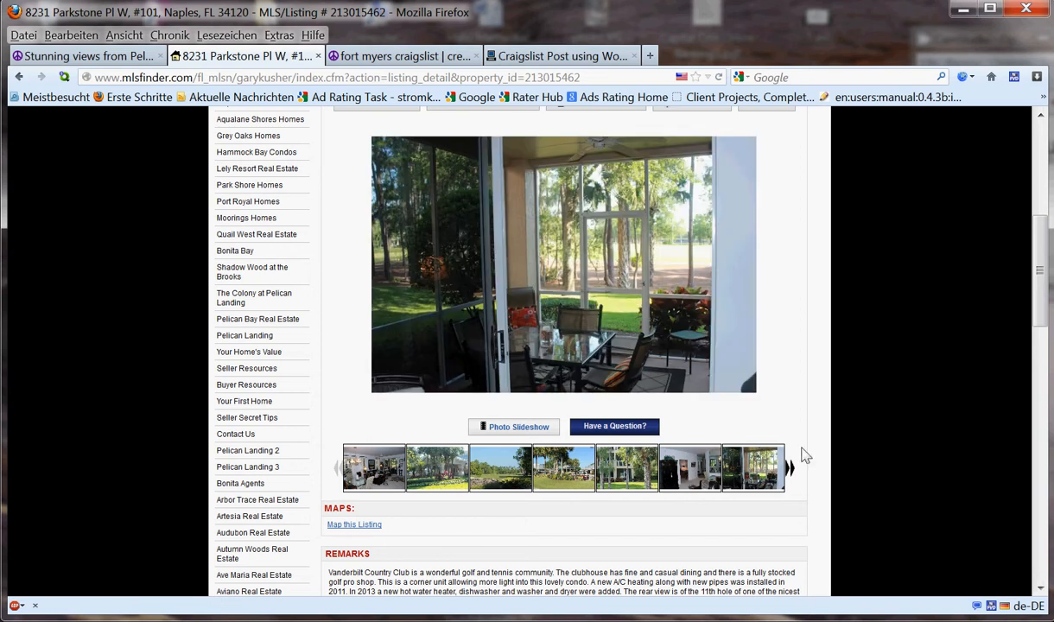
right_click(528, 262)
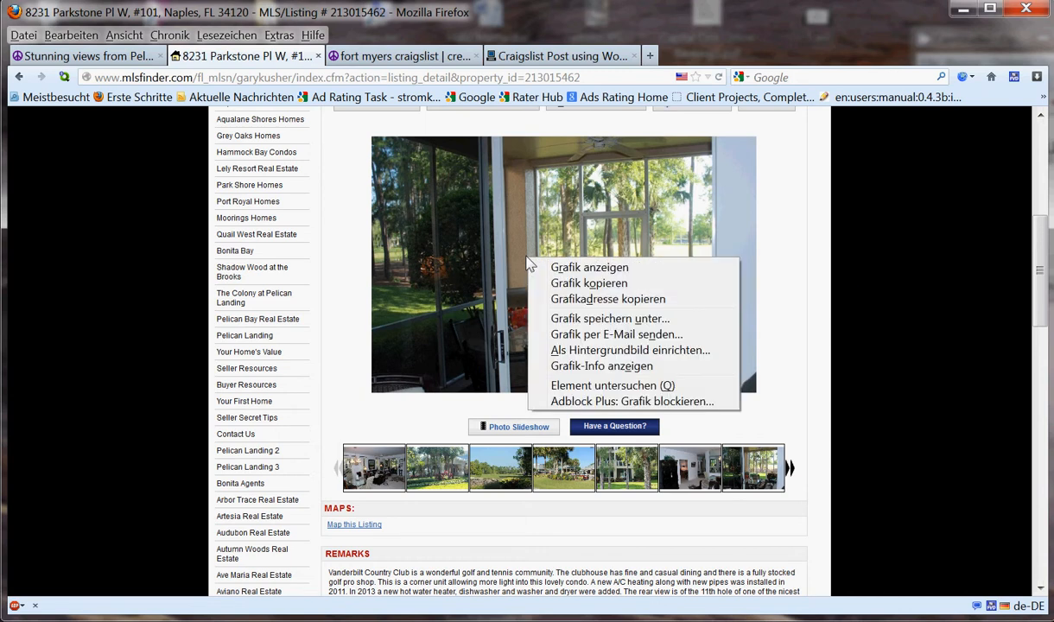
- Copy the porch photo's images.kw.com address from the image details and return to the posting form
click(598, 367)
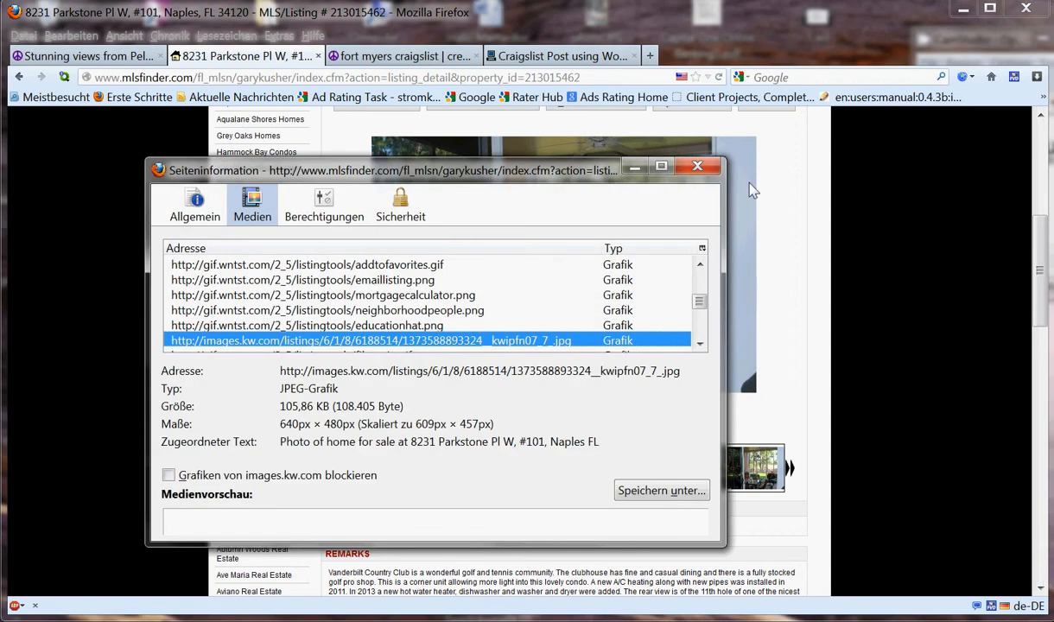
drag(515, 177, 510, 126)
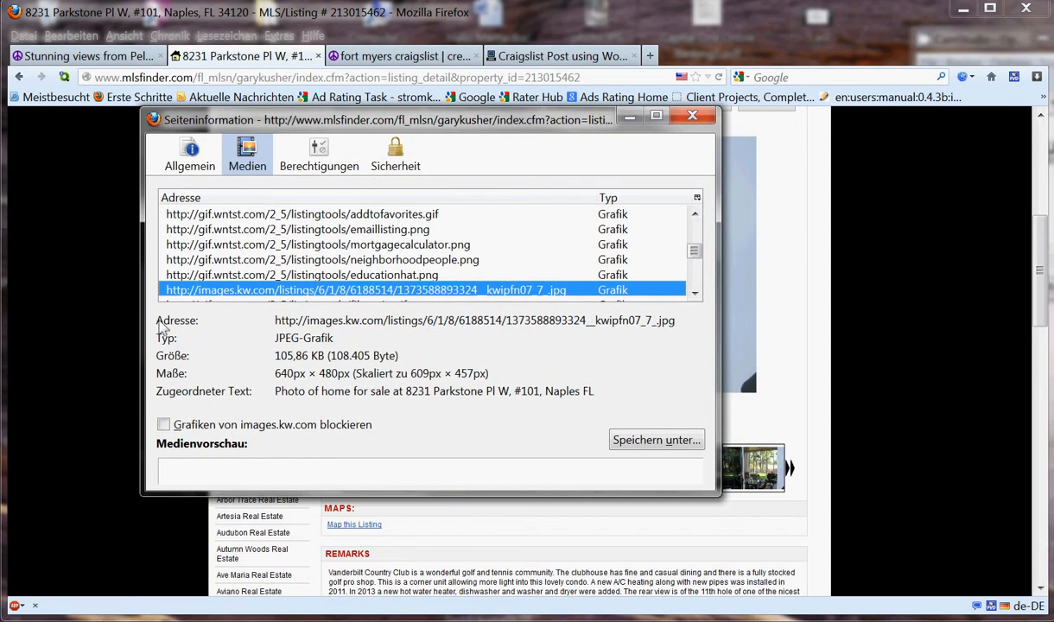
click(153, 320)
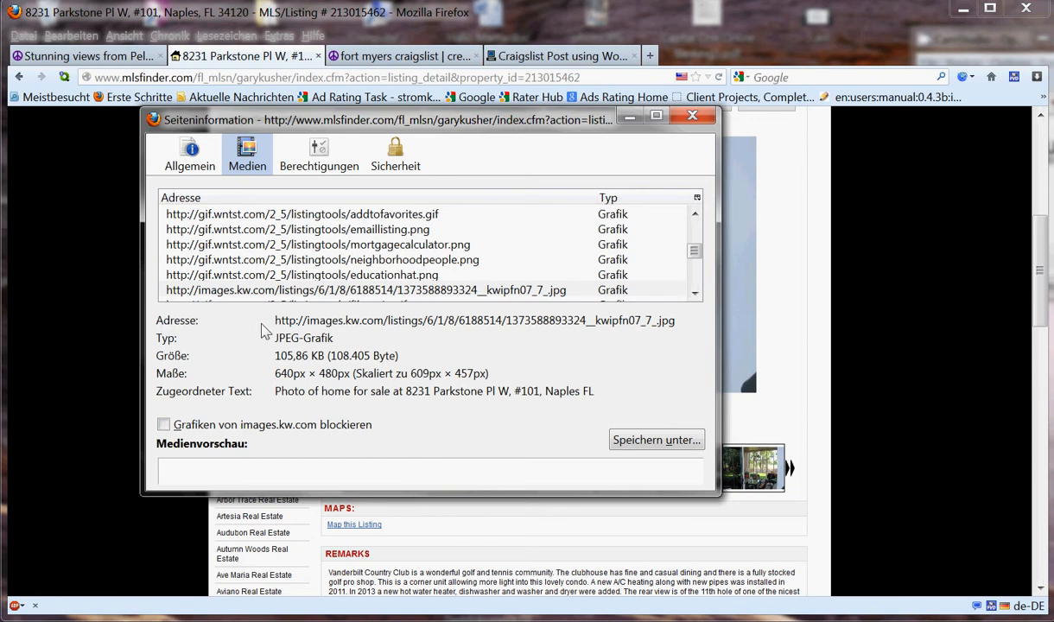
drag(275, 323, 681, 329)
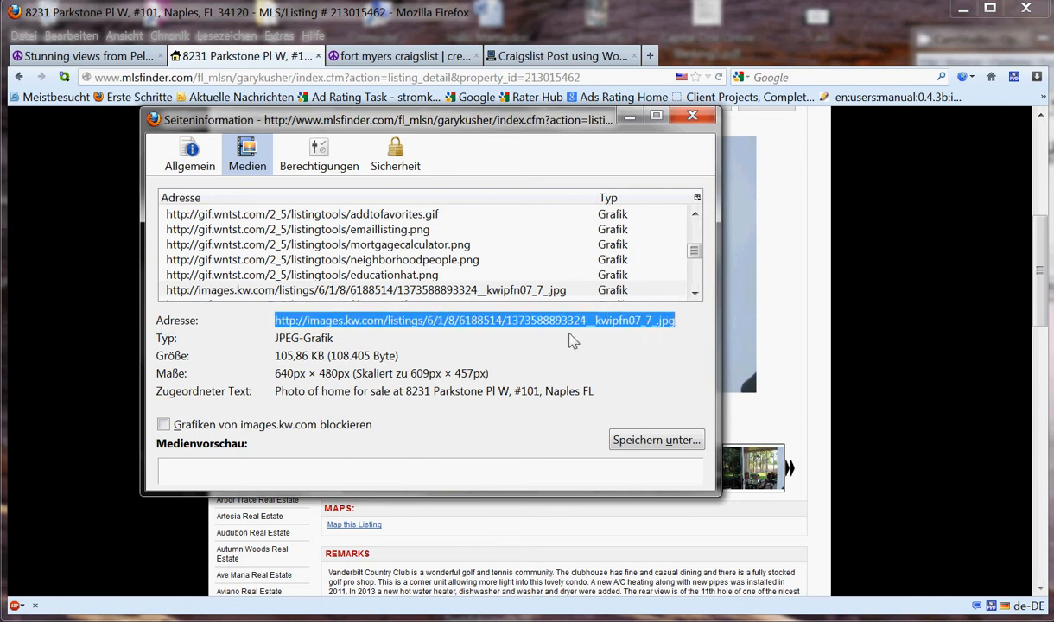
right_click(402, 330)
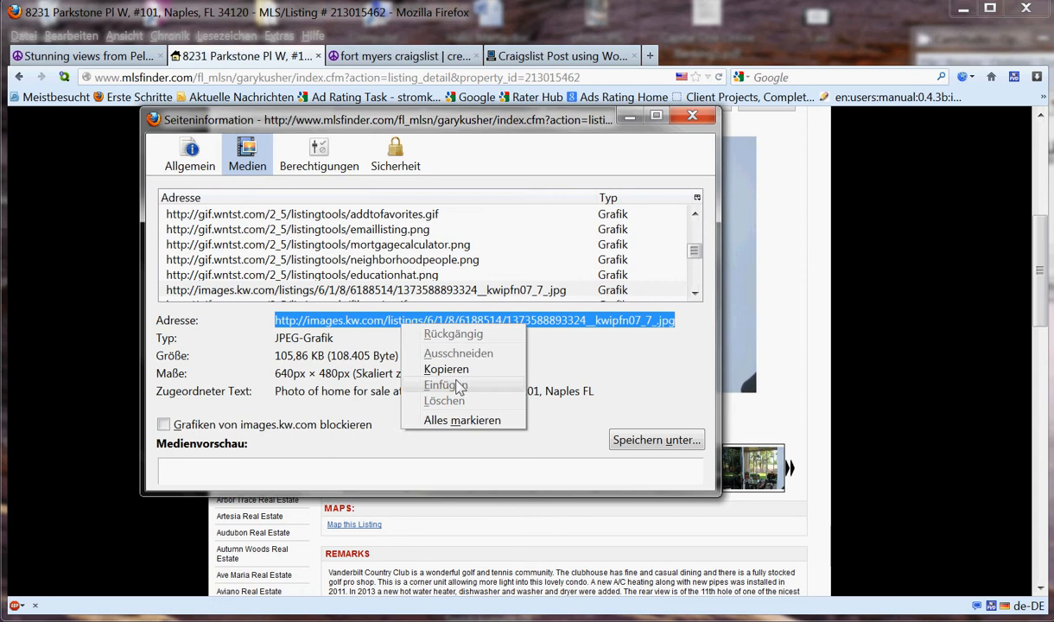
click(453, 371)
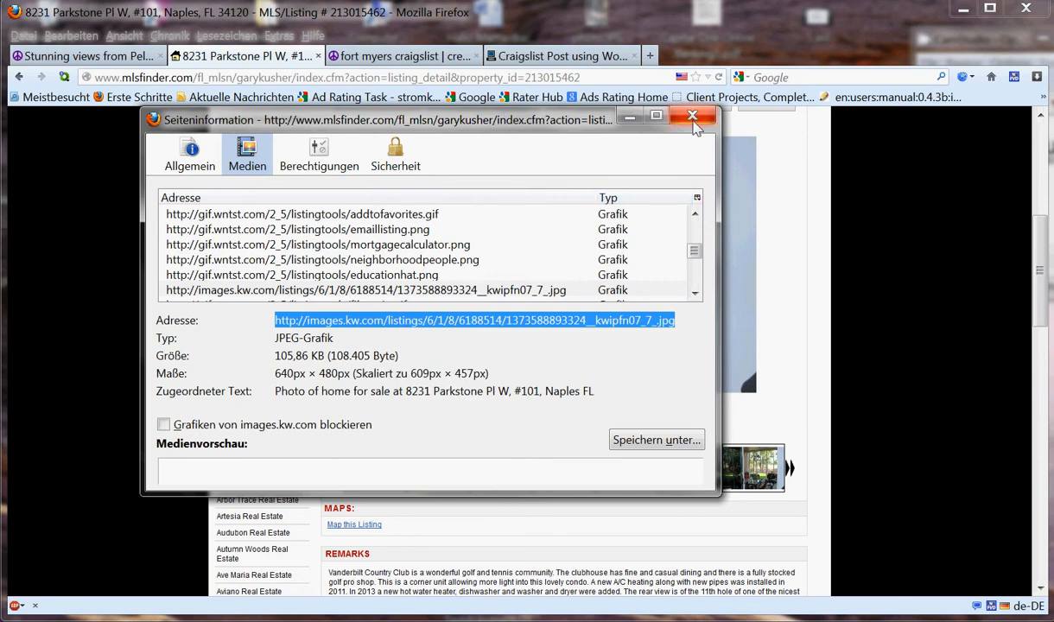
click(692, 116)
click(402, 55)
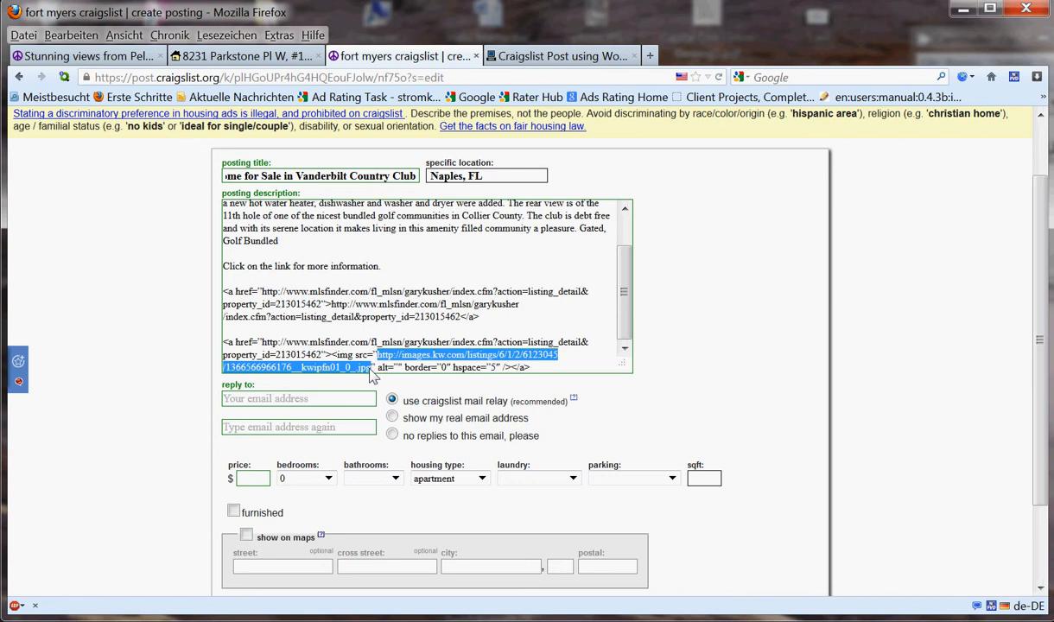
- Paste the lanai photo address (kwipfn07_7_.jpg) over the sample image source
right_click(389, 362)
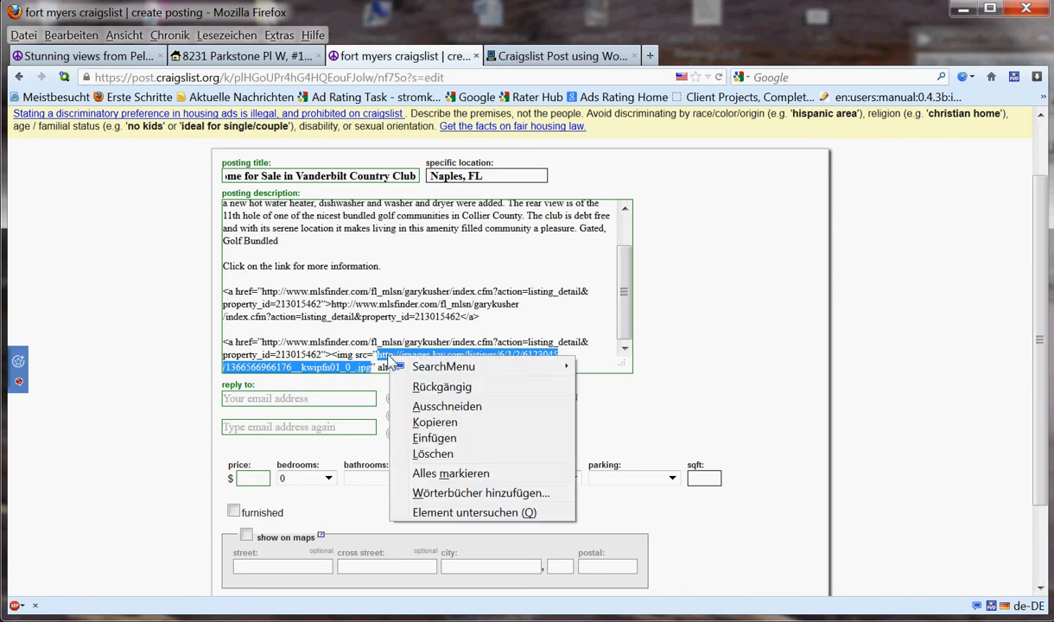
click(444, 442)
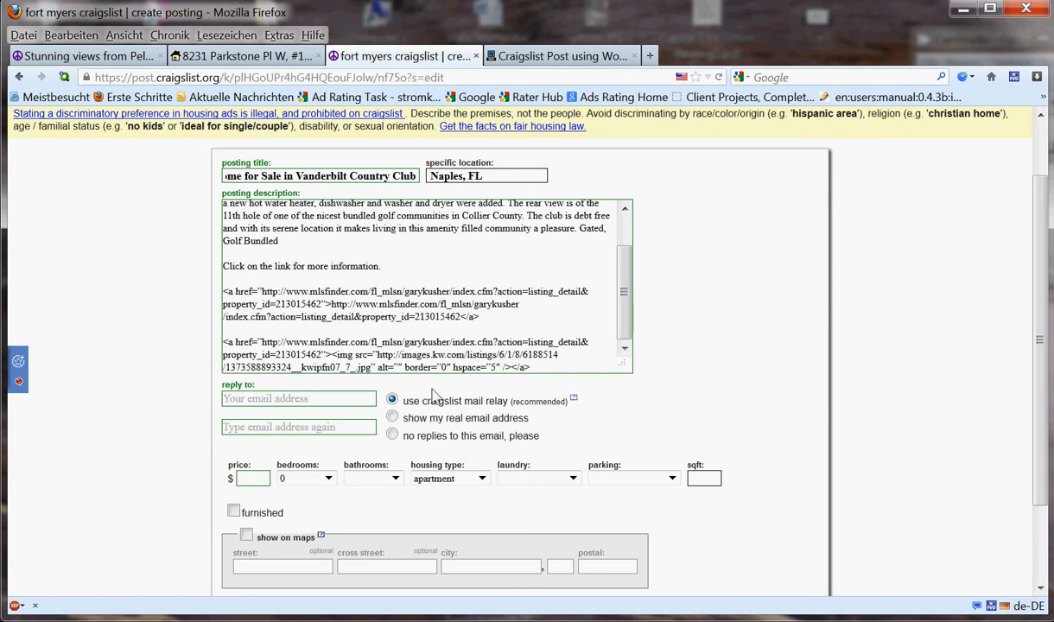
- Add the line 'Click on photo to see more photos.' below the image link
click(556, 369)
key(Return)
key(Return)
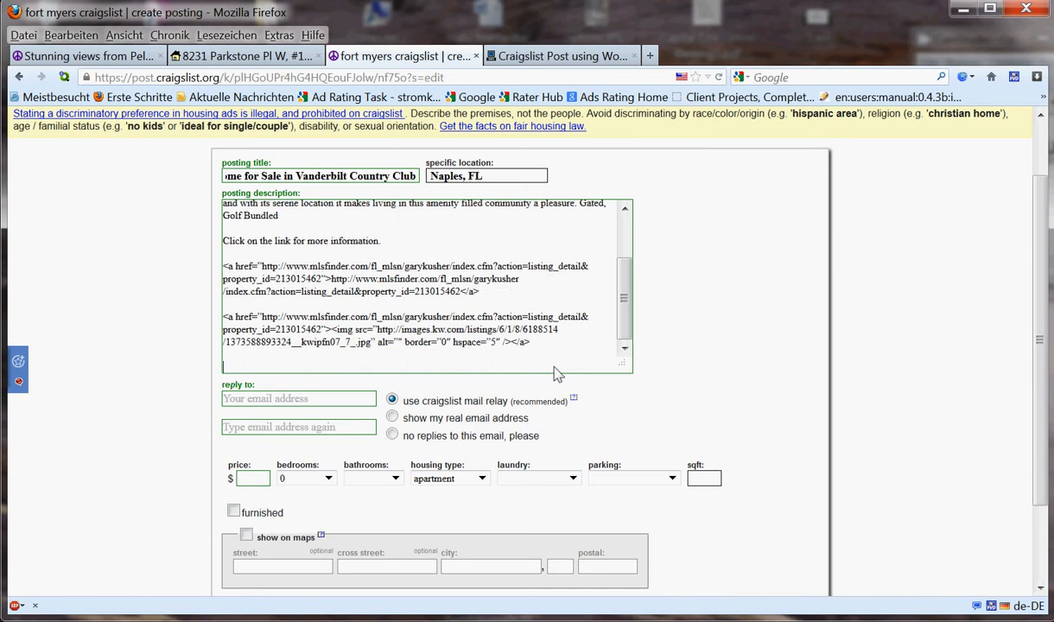
text(Click on photo to see more )
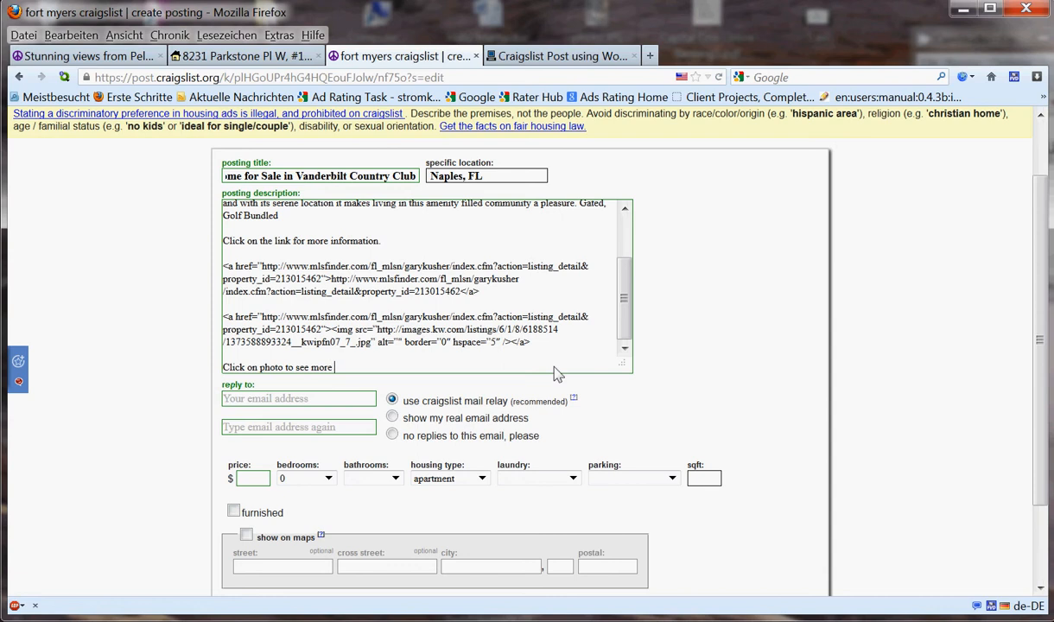
text(photos.)
- Add a 'Listing courtesy of Keller Williams Naples' line after a blank line
key(Return)
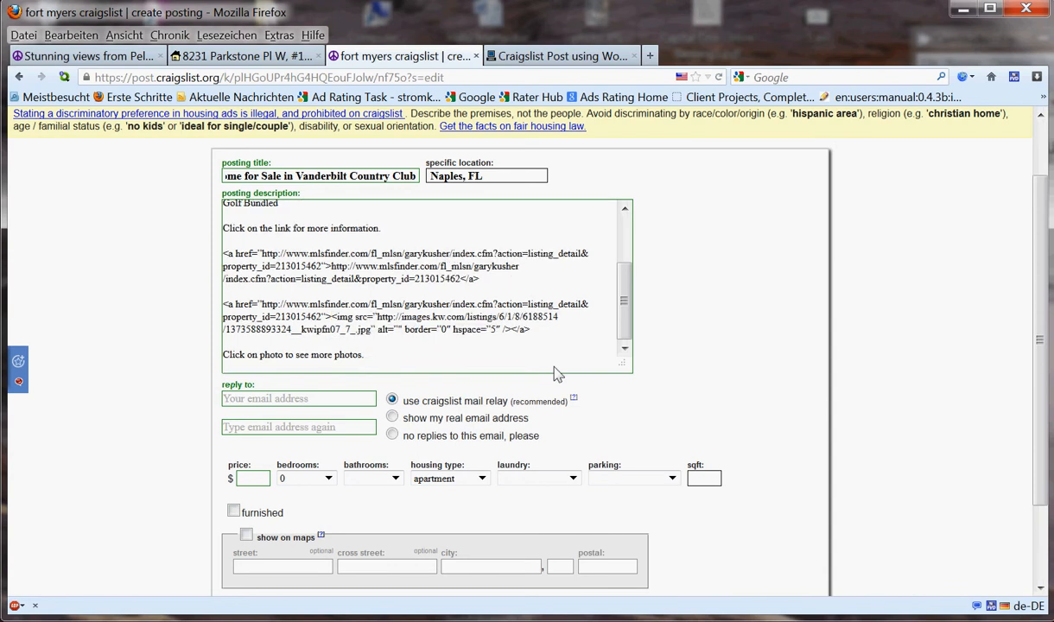
key(Return)
text(Listin)
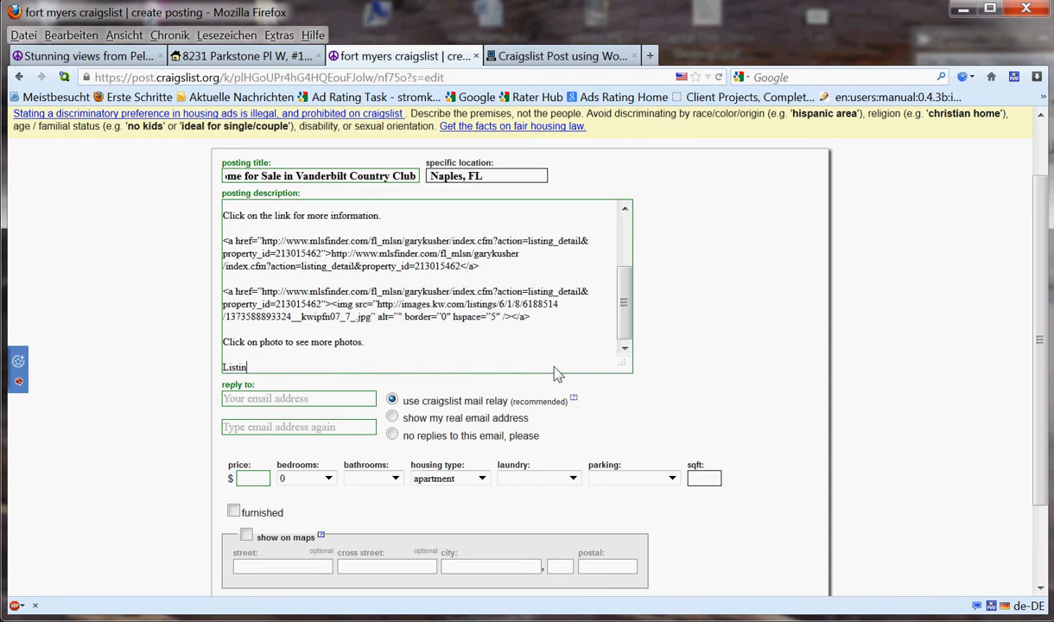
text(g courtesy of Keller Wil)
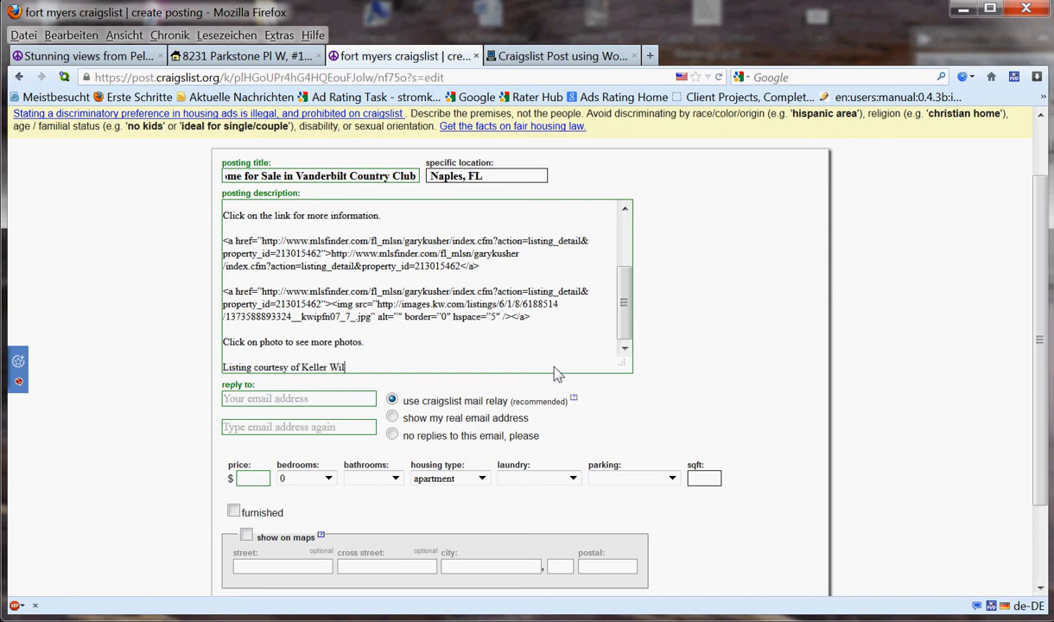
text(liams Naples)
- Add a 'Contact:' line with the broker's name and the title Broker Associate
key(Return)
text(COn)
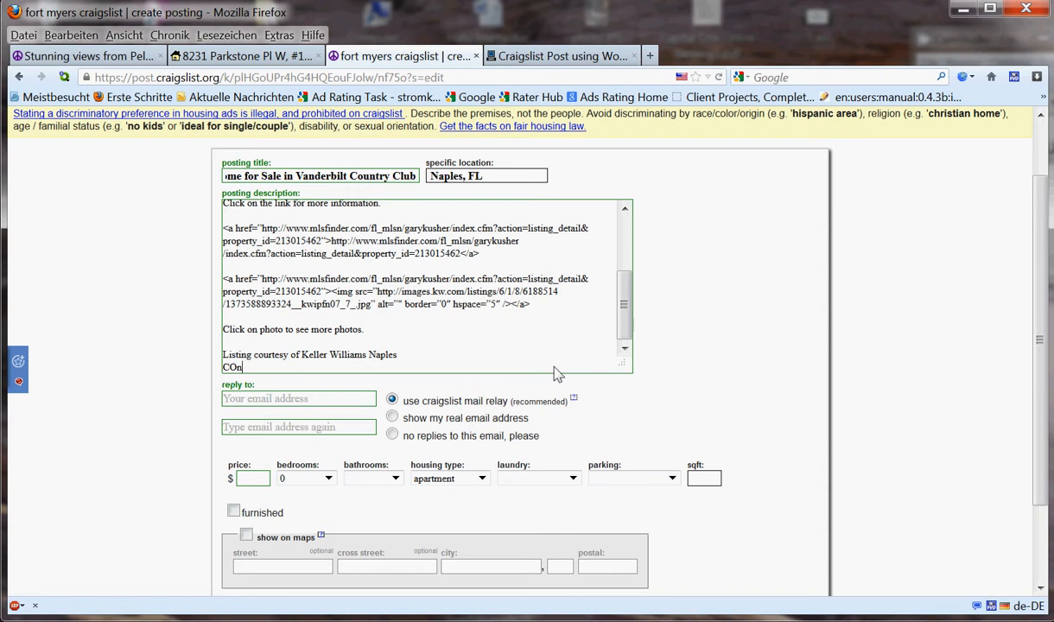
key(BackSpace)
key(BackSpace)
text(o0tc)
key(BackSpace)
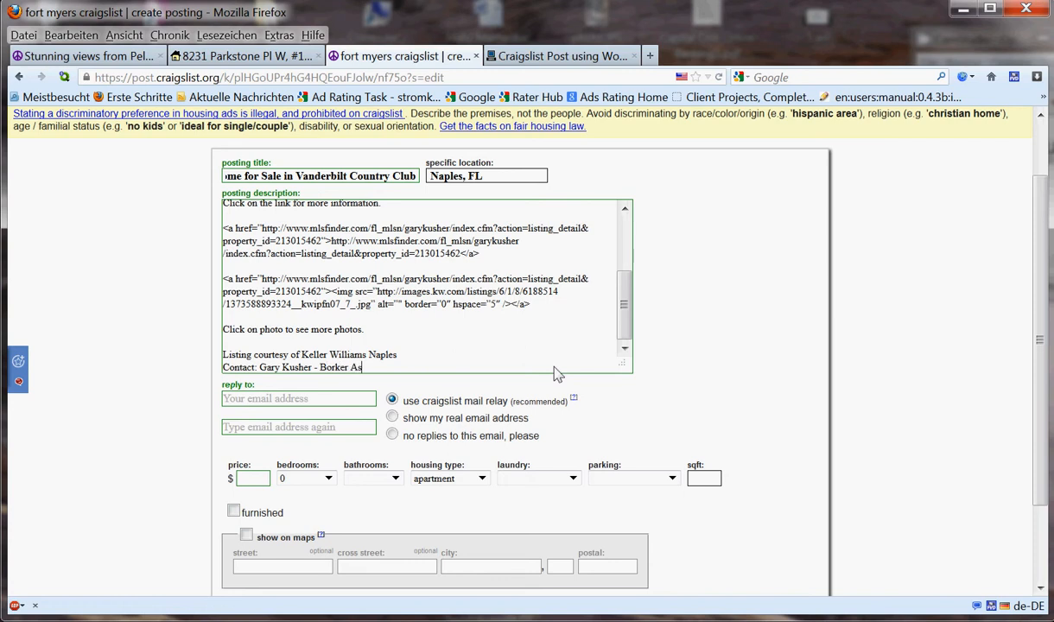
text(roker Associate)
- Enter the broker's e-mail address in the reply-to field
click(274, 399)
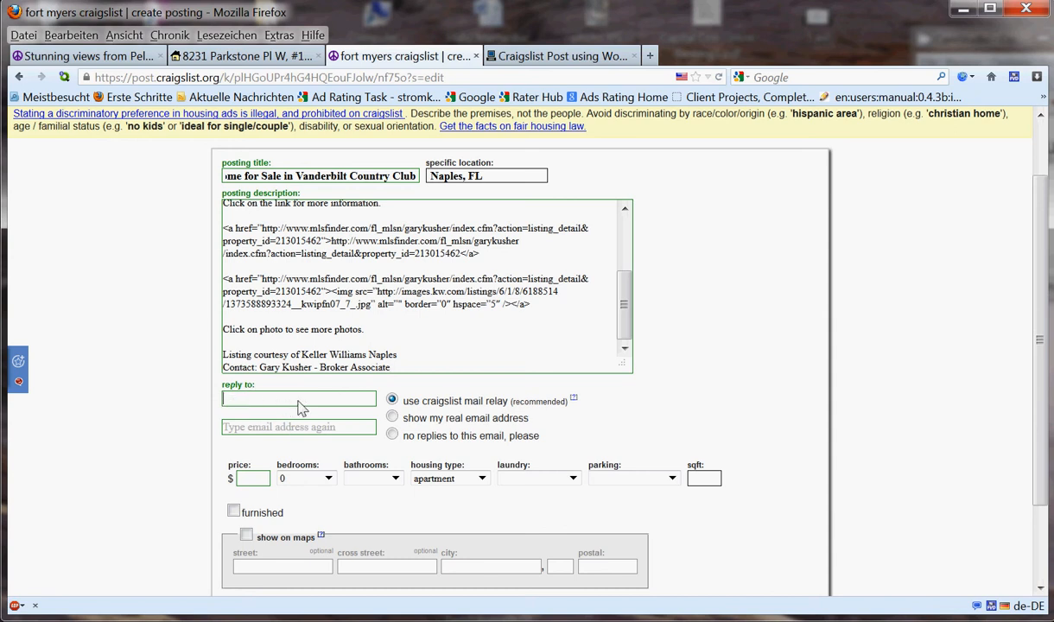
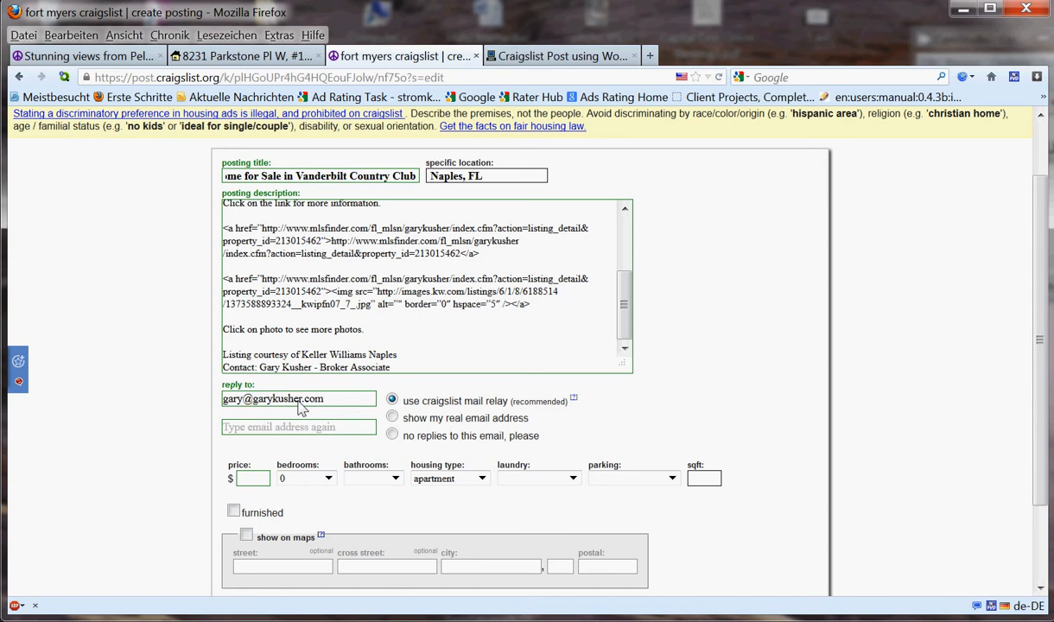
- Copy the reply-to address into the e-mail confirmation field
triple_click(298, 402)
right_click(299, 408)
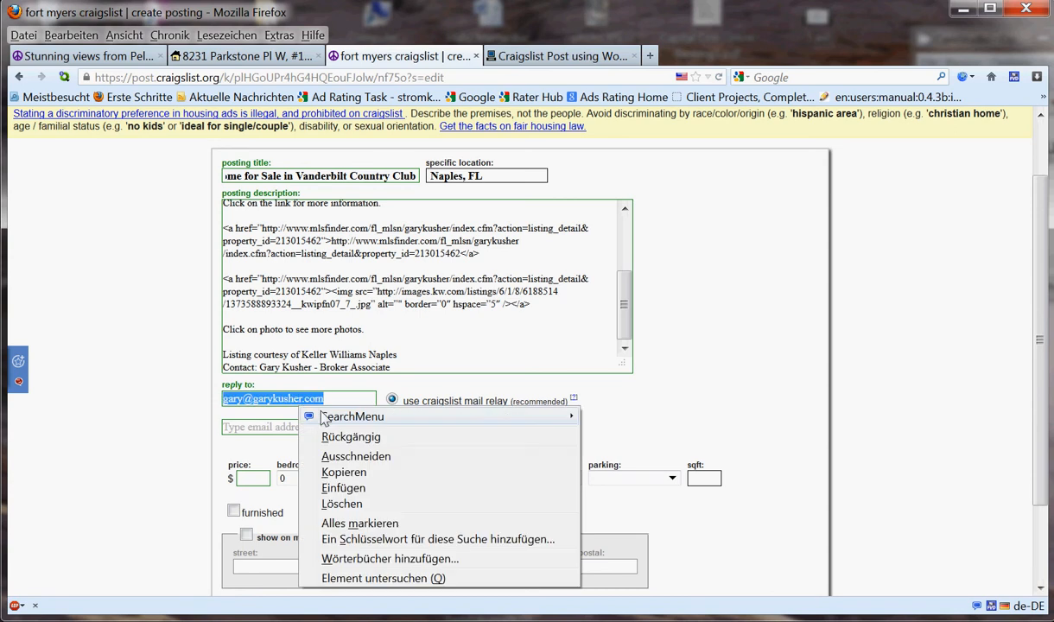
click(356, 474)
right_click(261, 428)
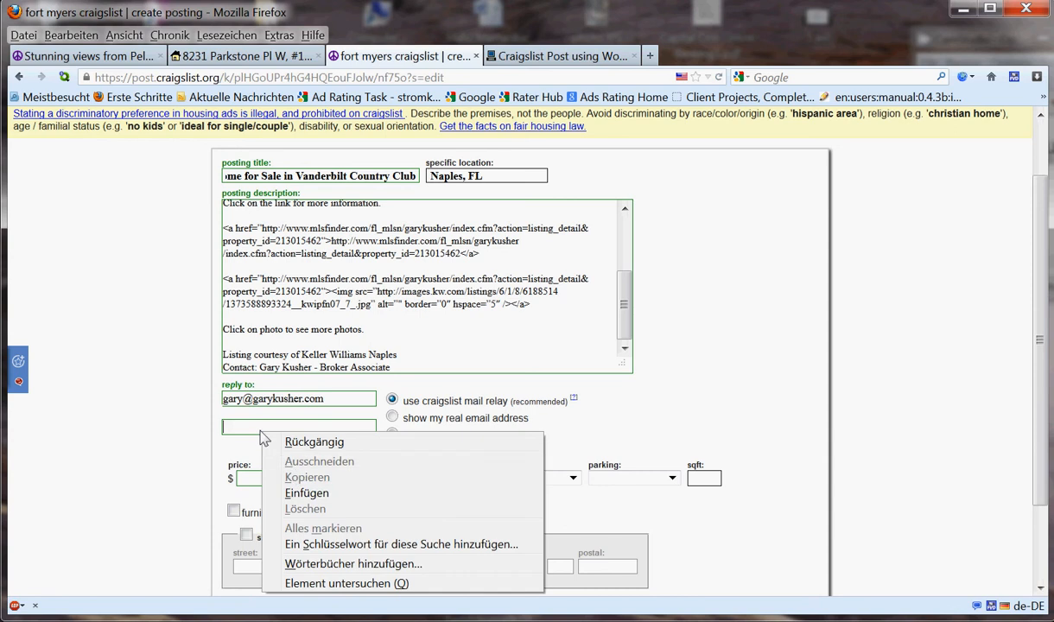
click(306, 493)
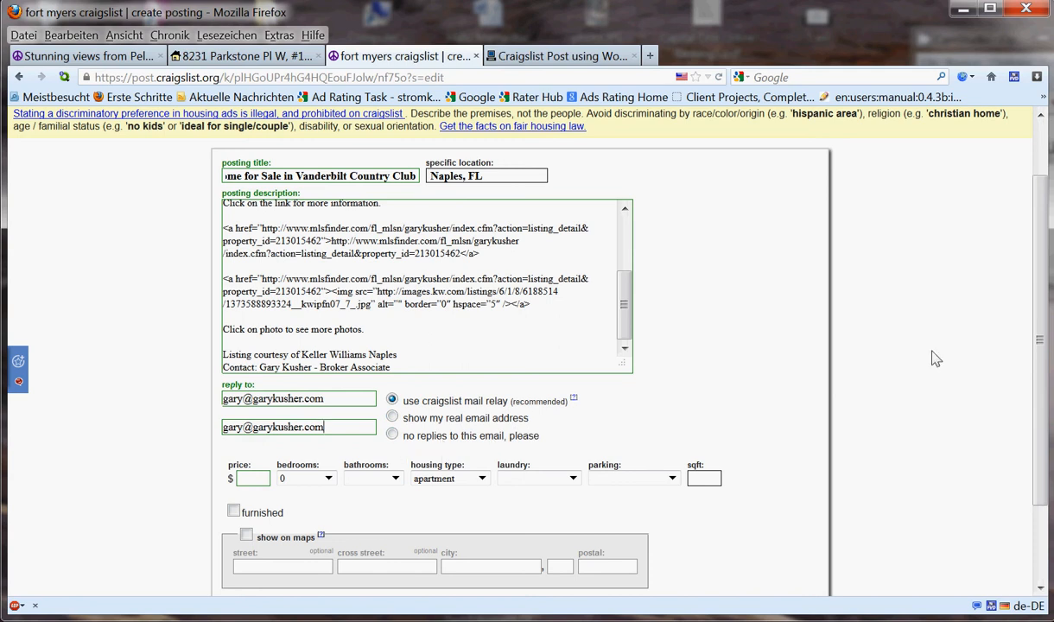
scroll(1045, 371, down, 2)
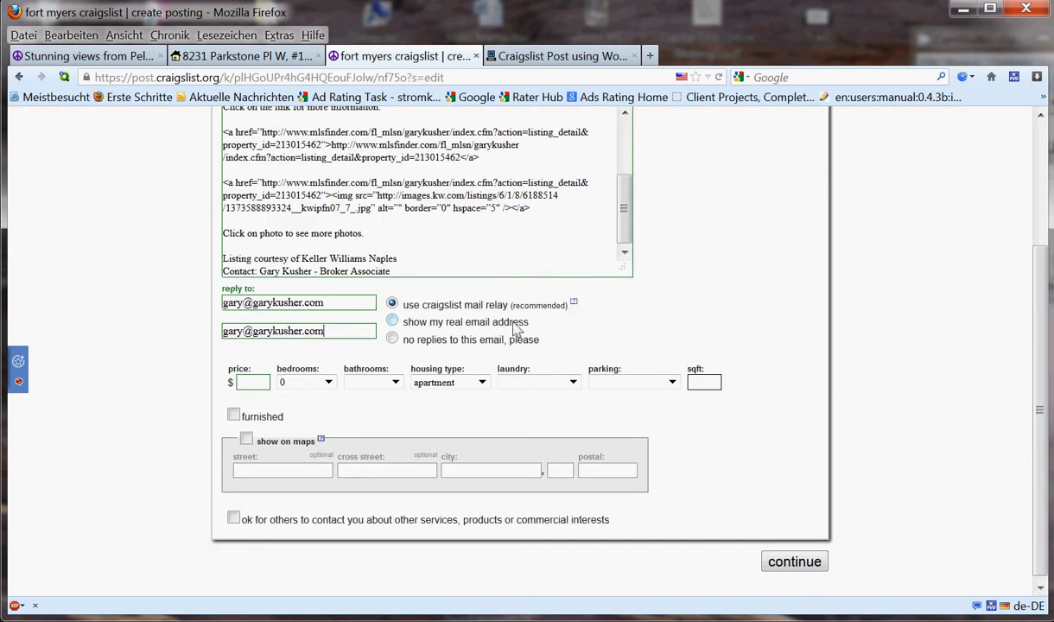
- Enter $235,000, 2 bed/2 bath condo, w/d in unit, 1700 sqft, checking the listing page, and continue
click(263, 387)
click(245, 55)
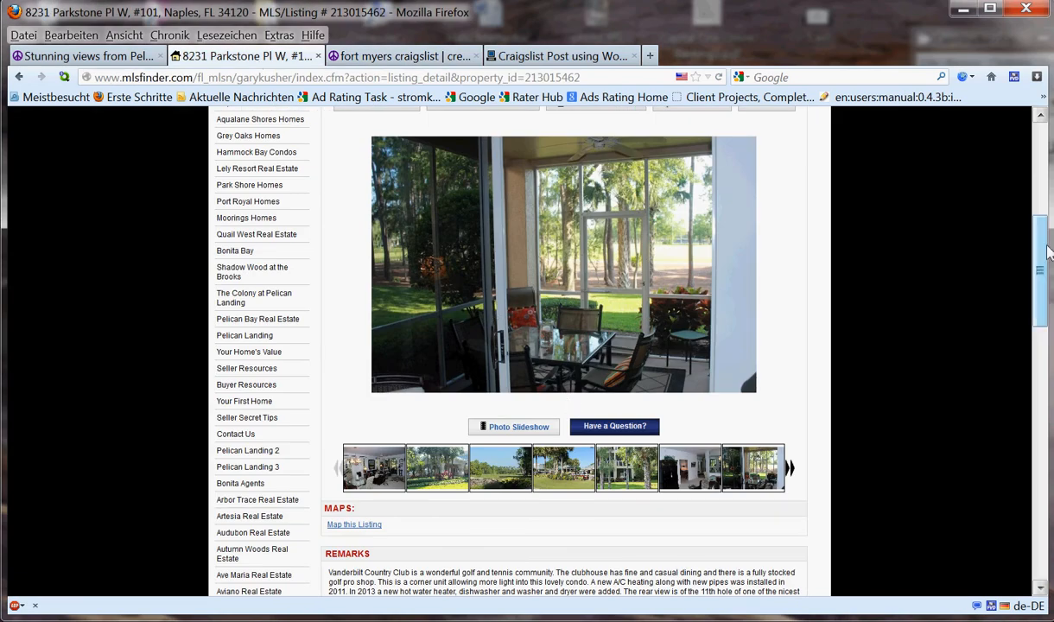
drag(1040, 266, 1039, 404)
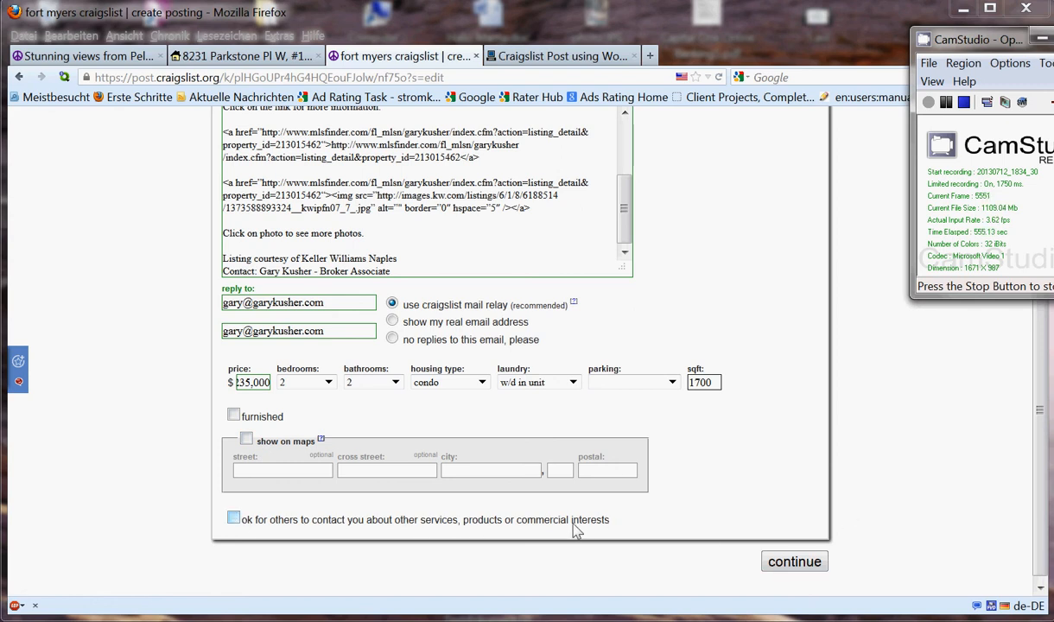
click(794, 563)
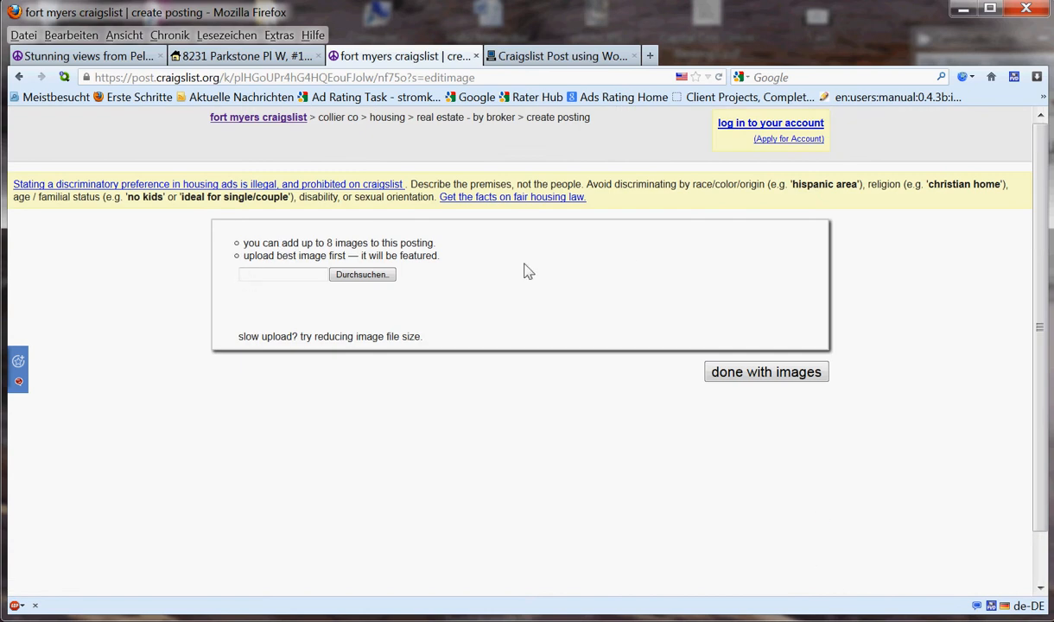
- Glance over the original listing page, then skip image uploads to preview the $235000 Vanderbilt Country Club ad
click(242, 55)
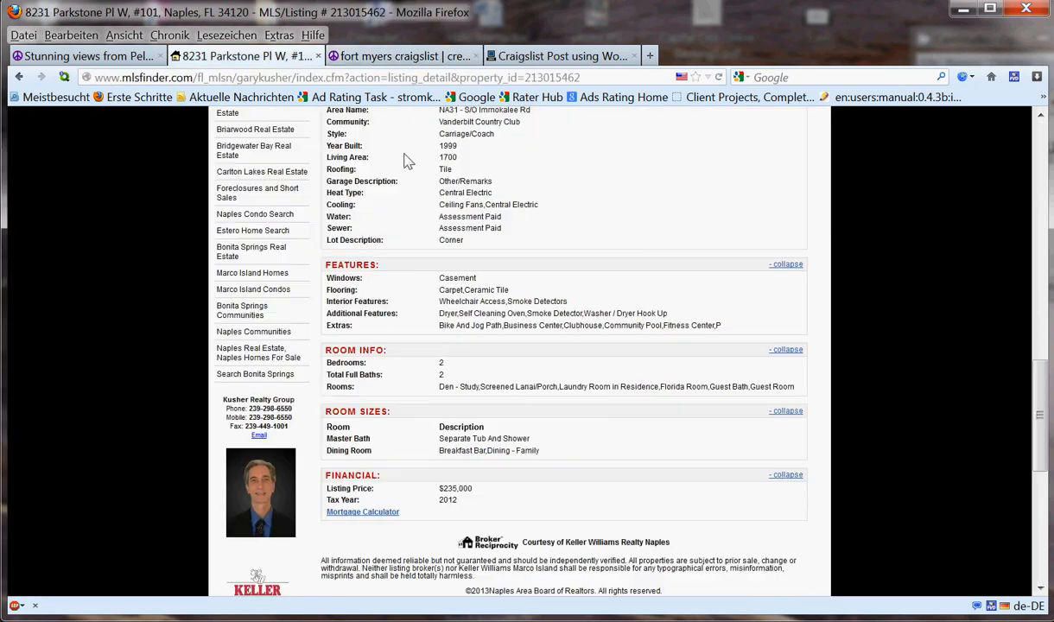
scroll(1044, 322, up, 15)
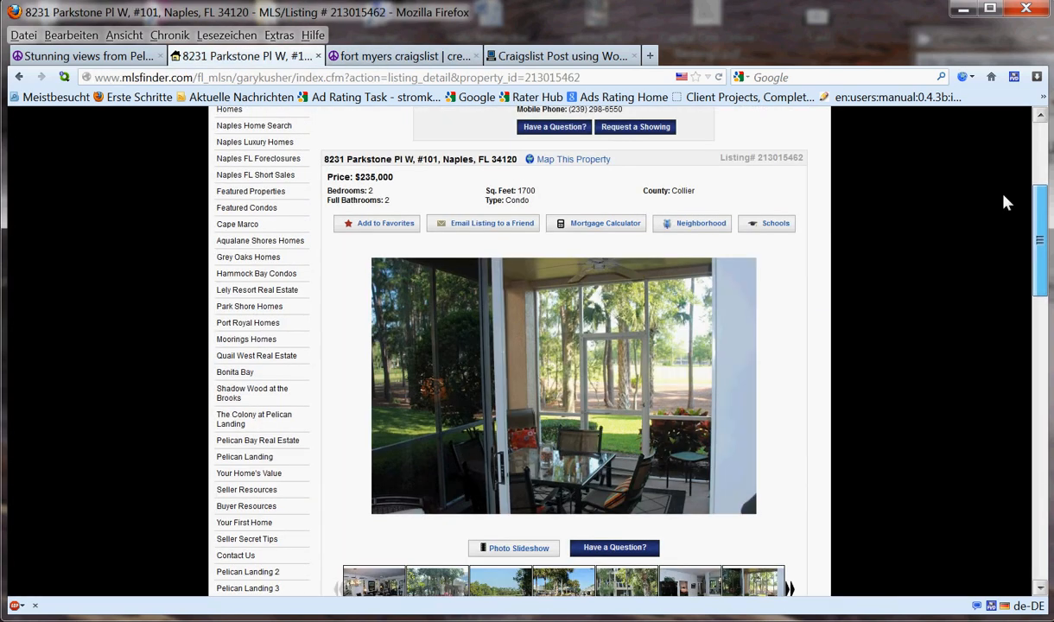
scroll(985, 234, down, 2)
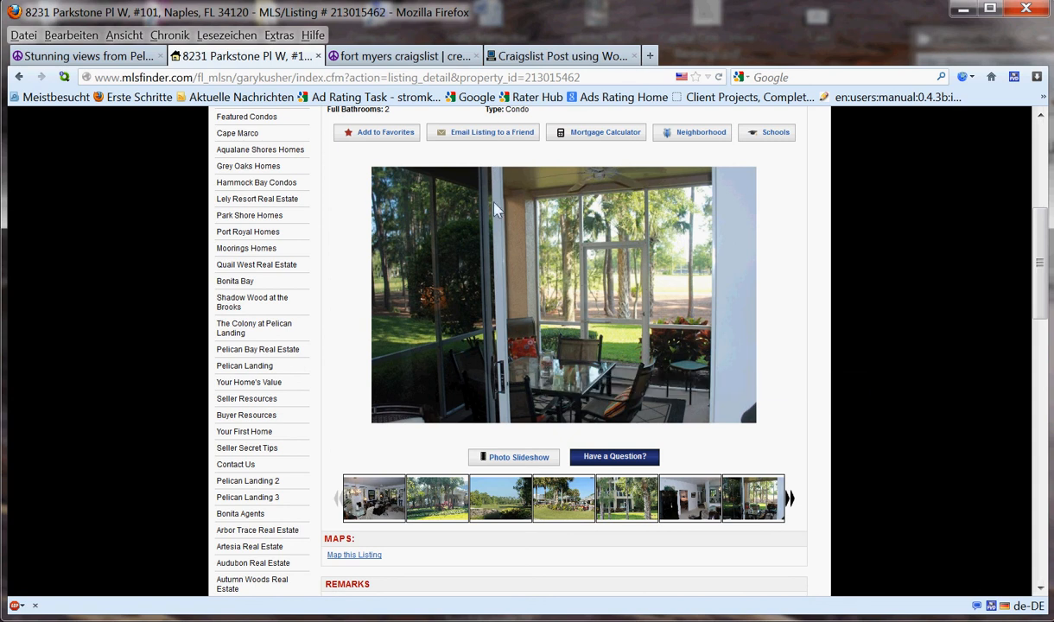
click(401, 59)
click(772, 373)
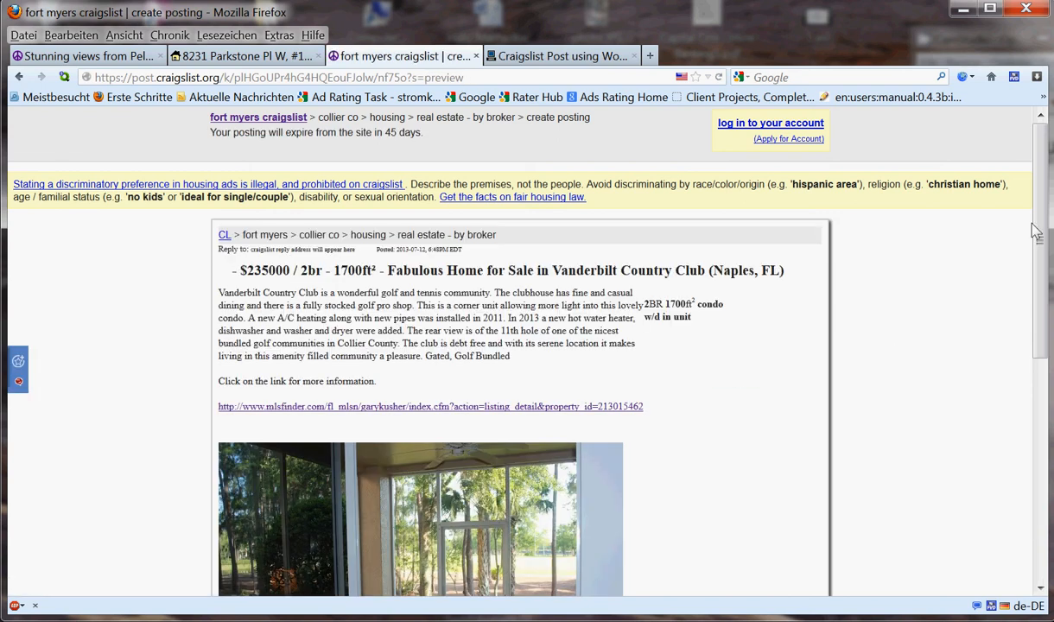
scroll(1039, 256, down, 2)
drag(1040, 256, 1039, 315)
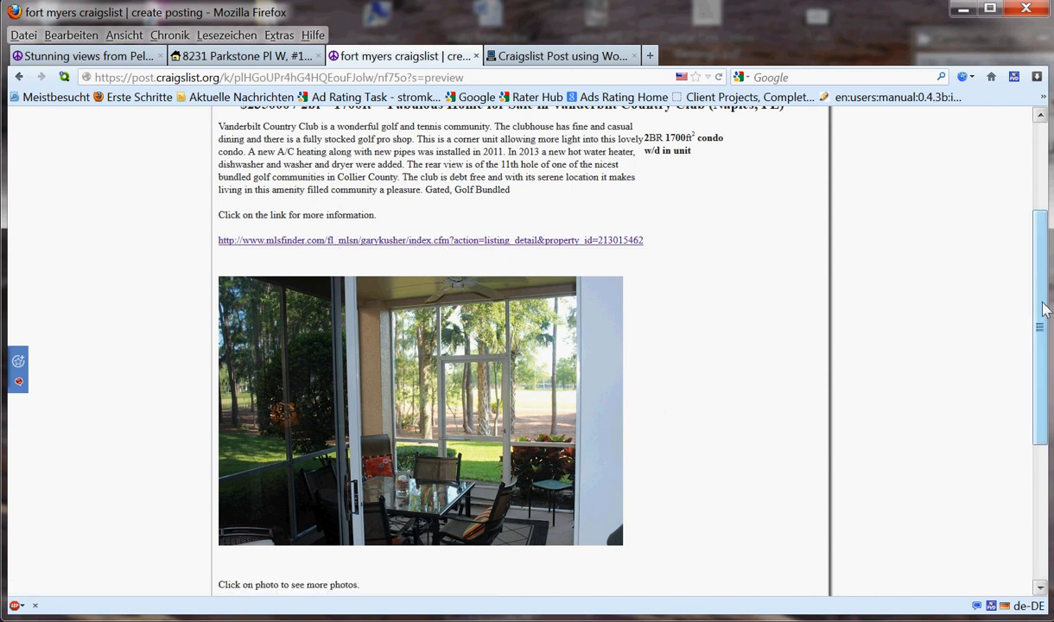
drag(1041, 309, 1043, 333)
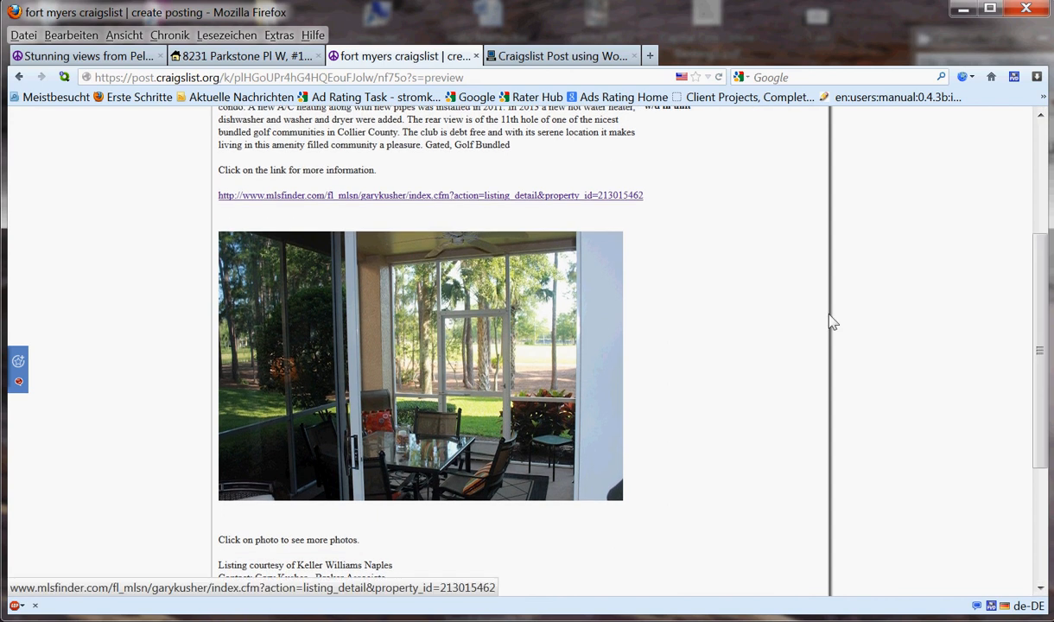
drag(1044, 283, 1044, 395)
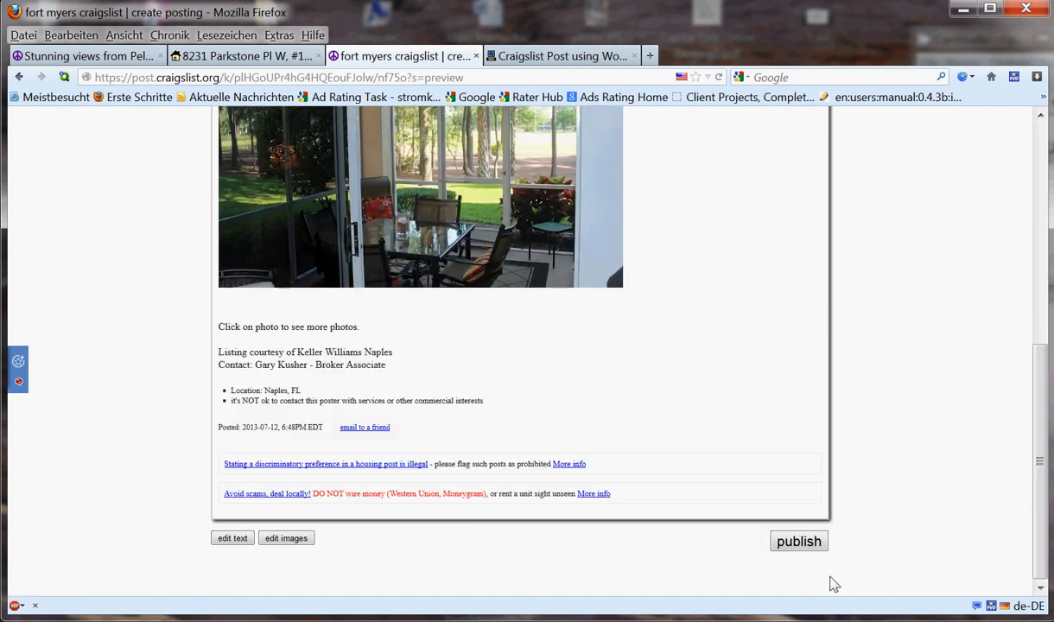